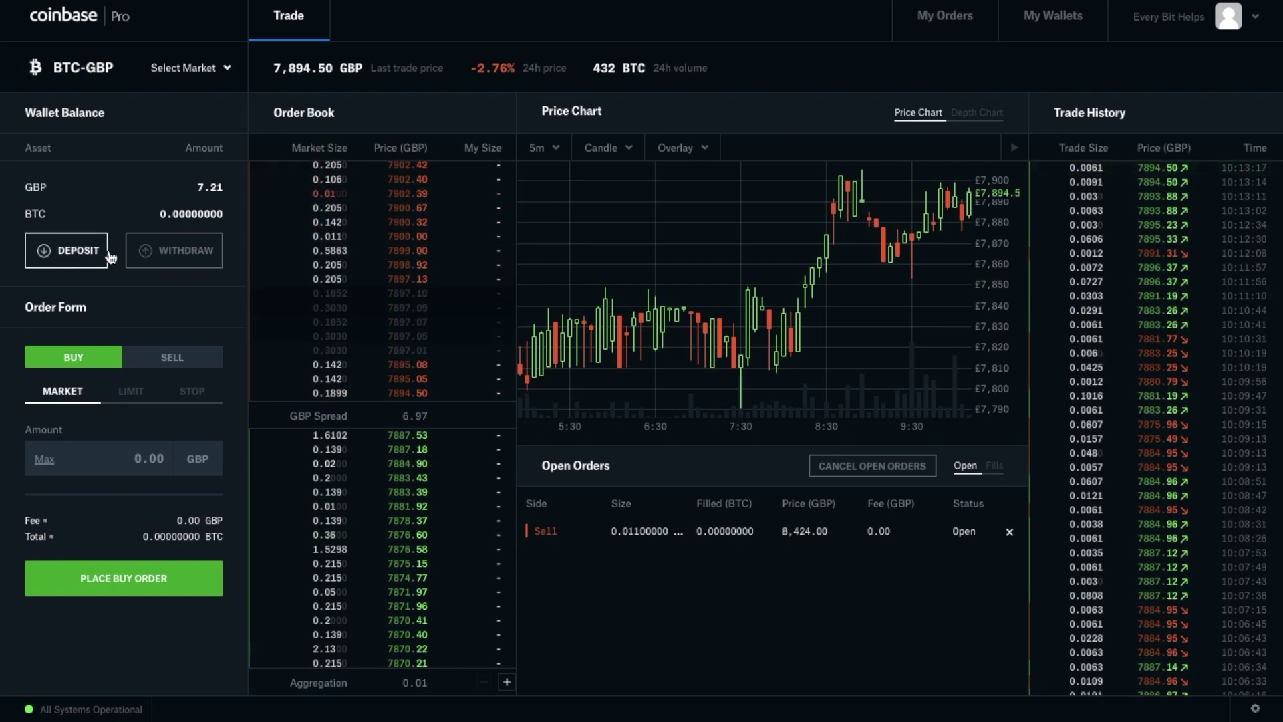
Step: Start a deposit from the wallets page and choose British Pound as the currency type
click(1057, 31)
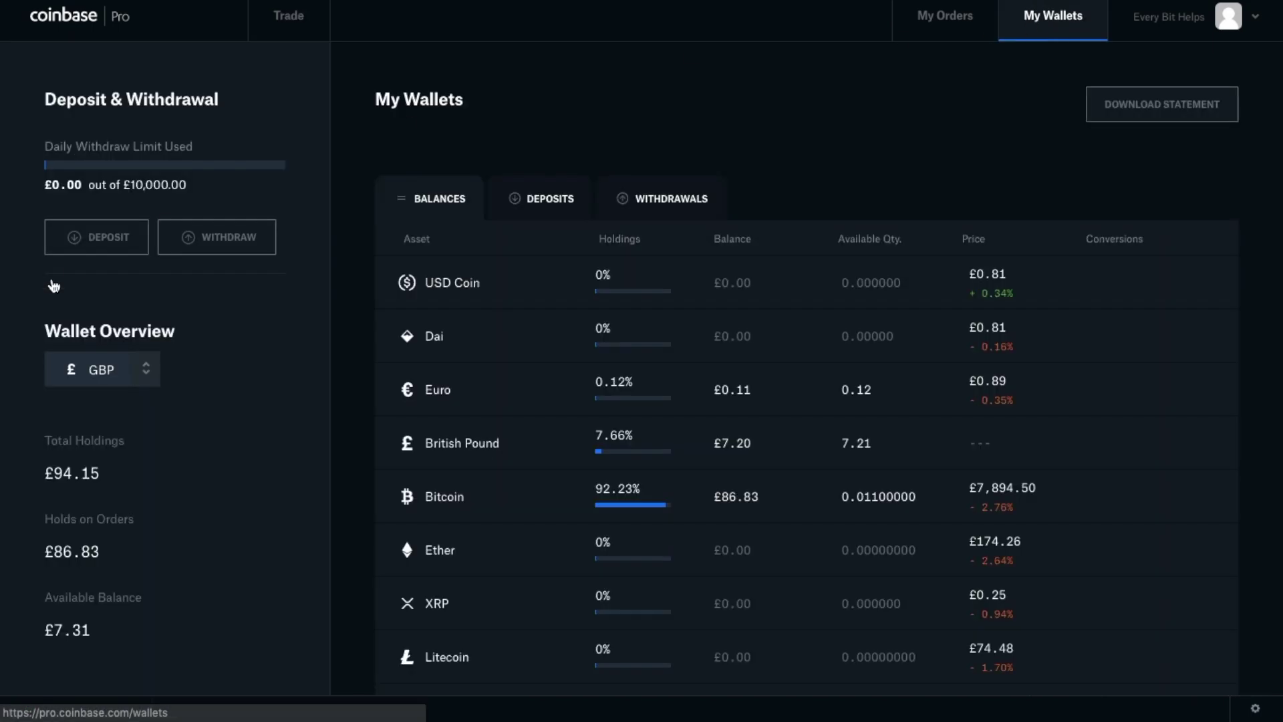
click(105, 242)
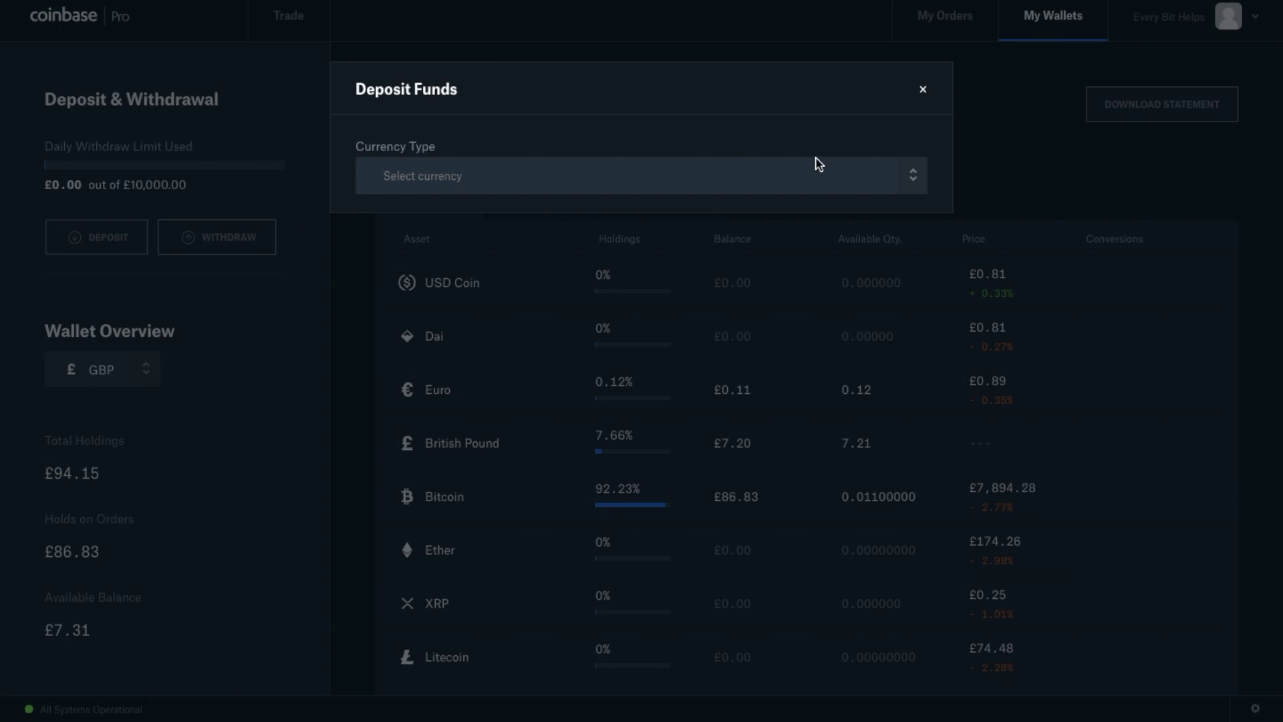
click(916, 185)
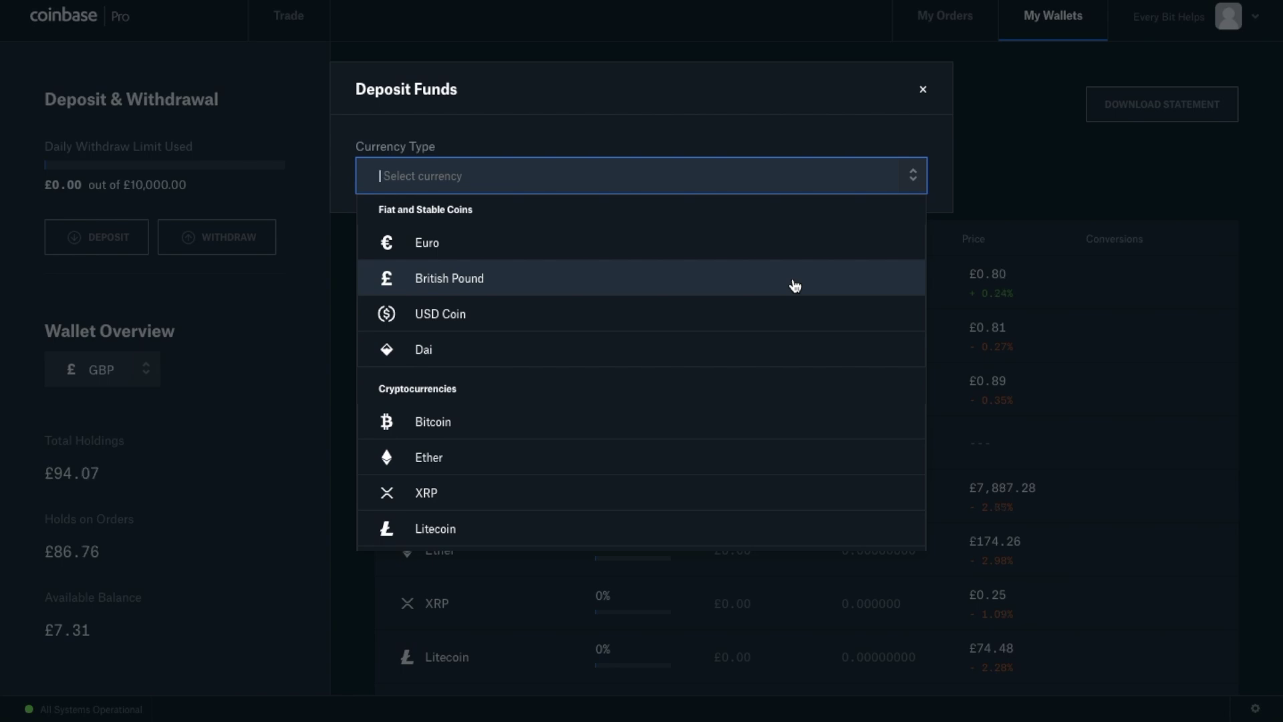
click(795, 285)
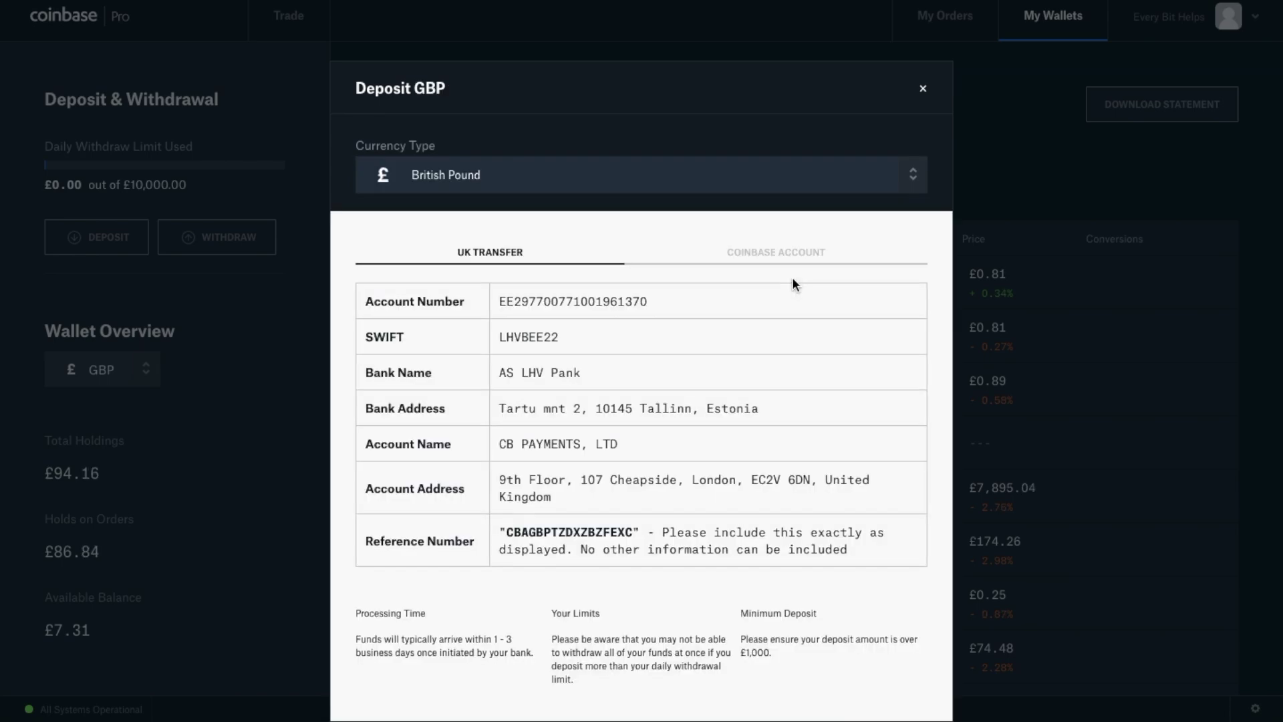
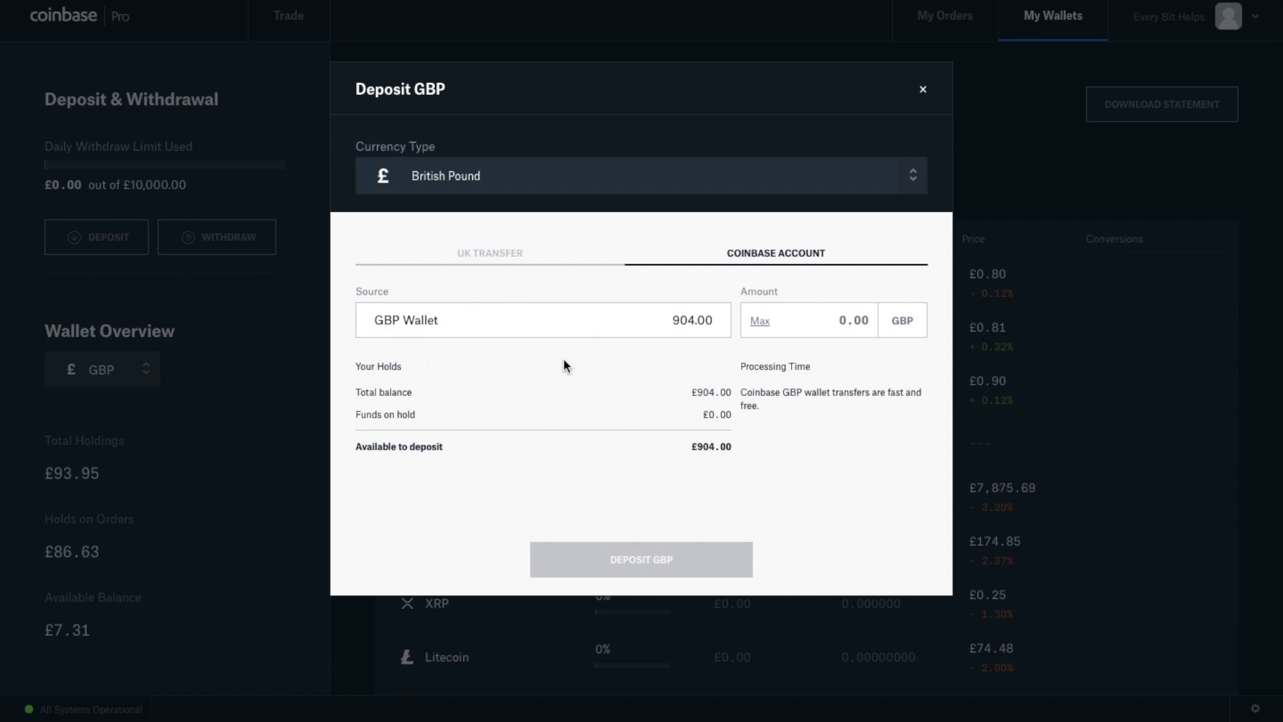
Step: Deposit 150 GBP from the Coinbase account's GBP Wallet and dismiss the completion notice
click(759, 322)
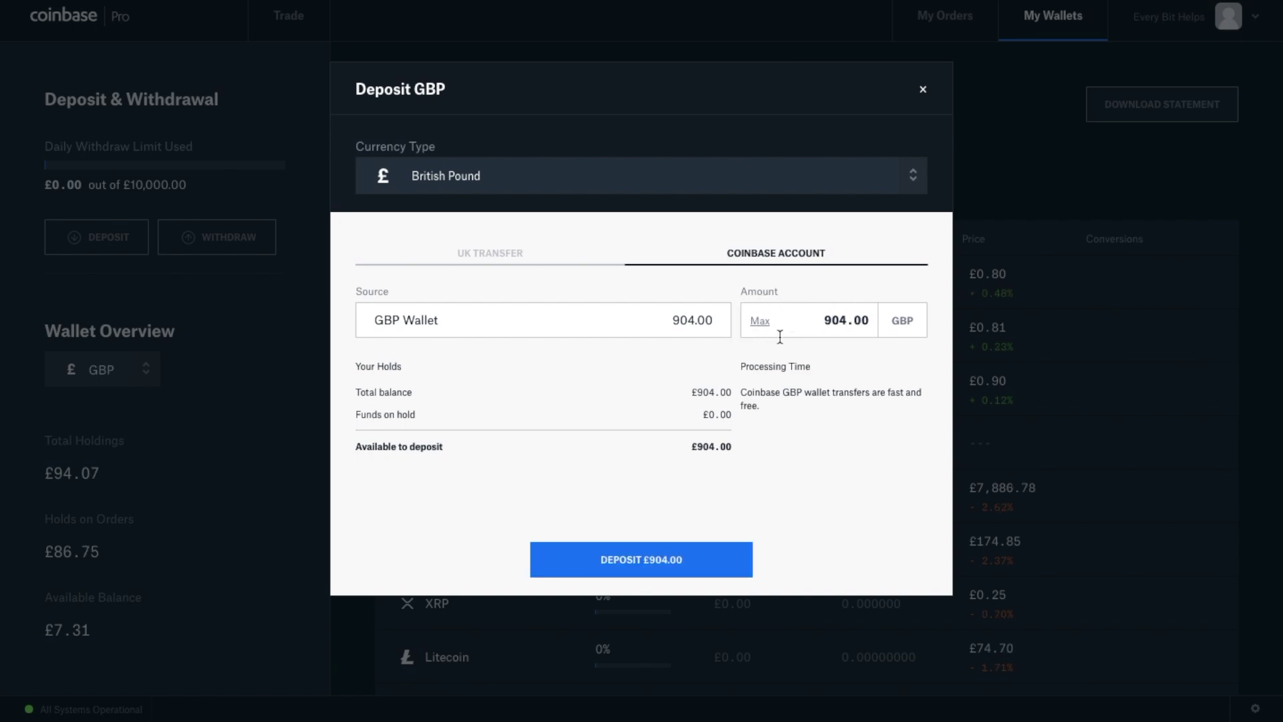
drag(825, 320, 877, 324)
text(150)
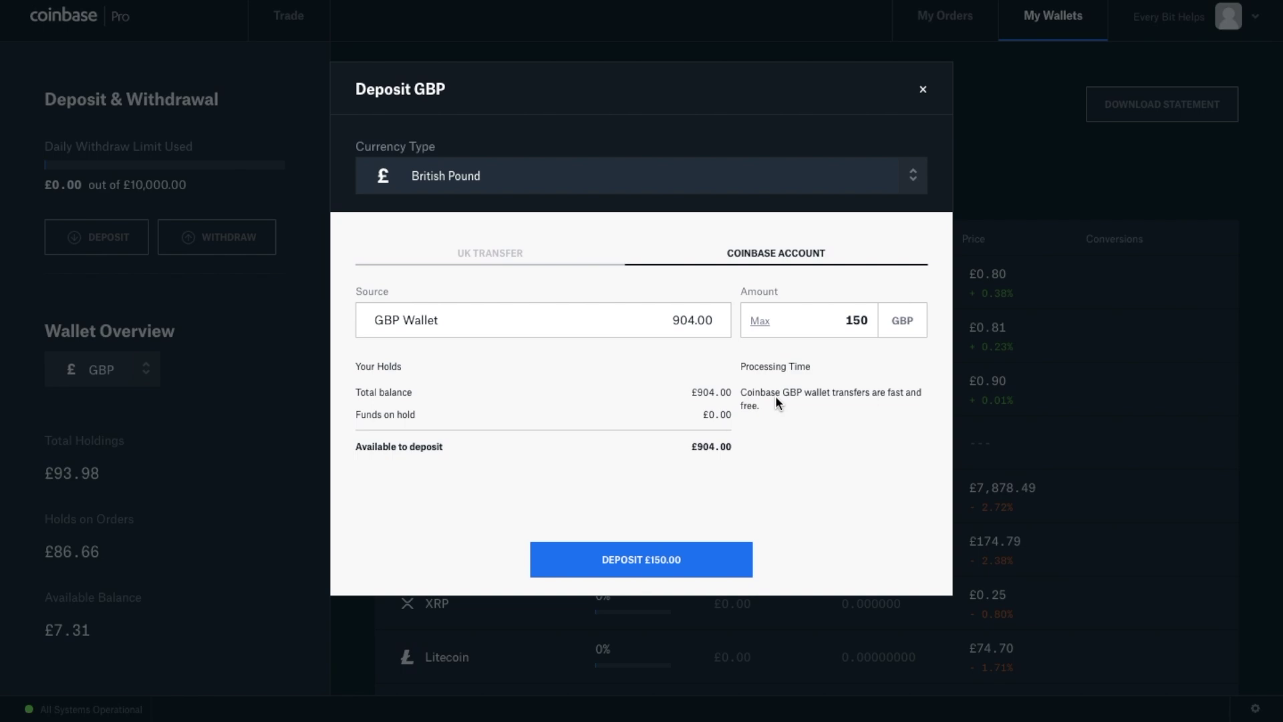
click(624, 575)
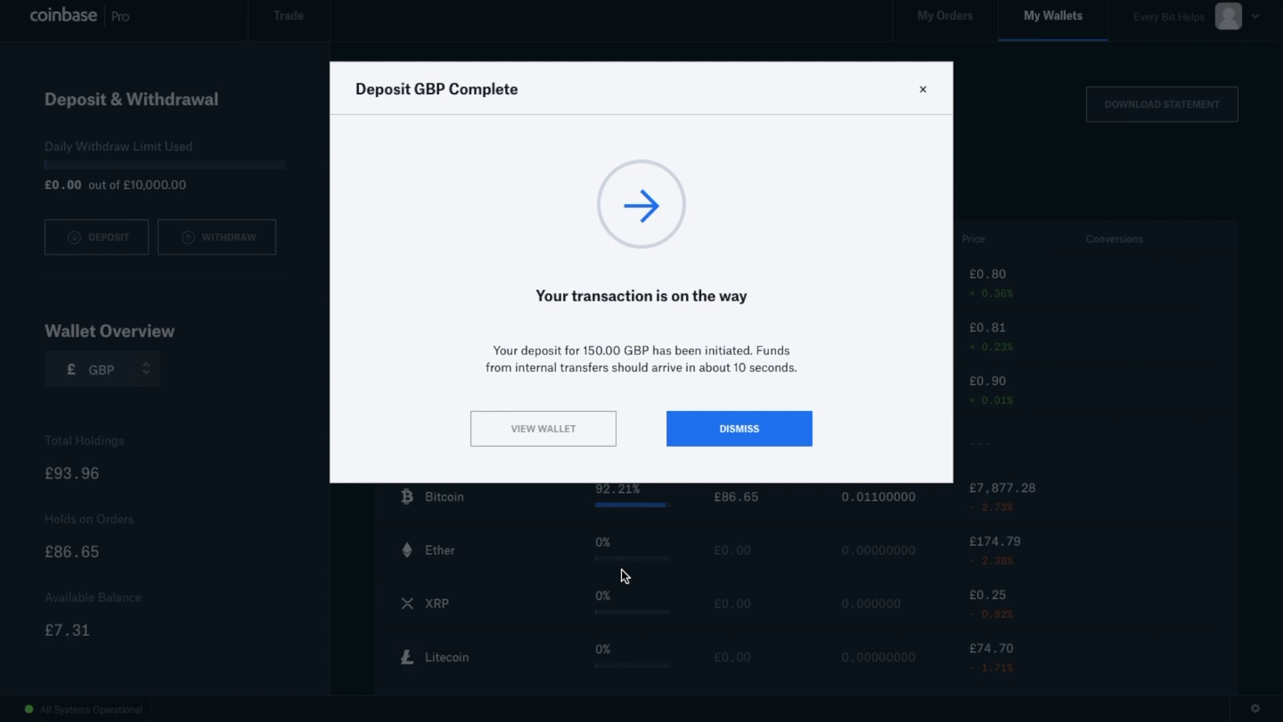
click(765, 436)
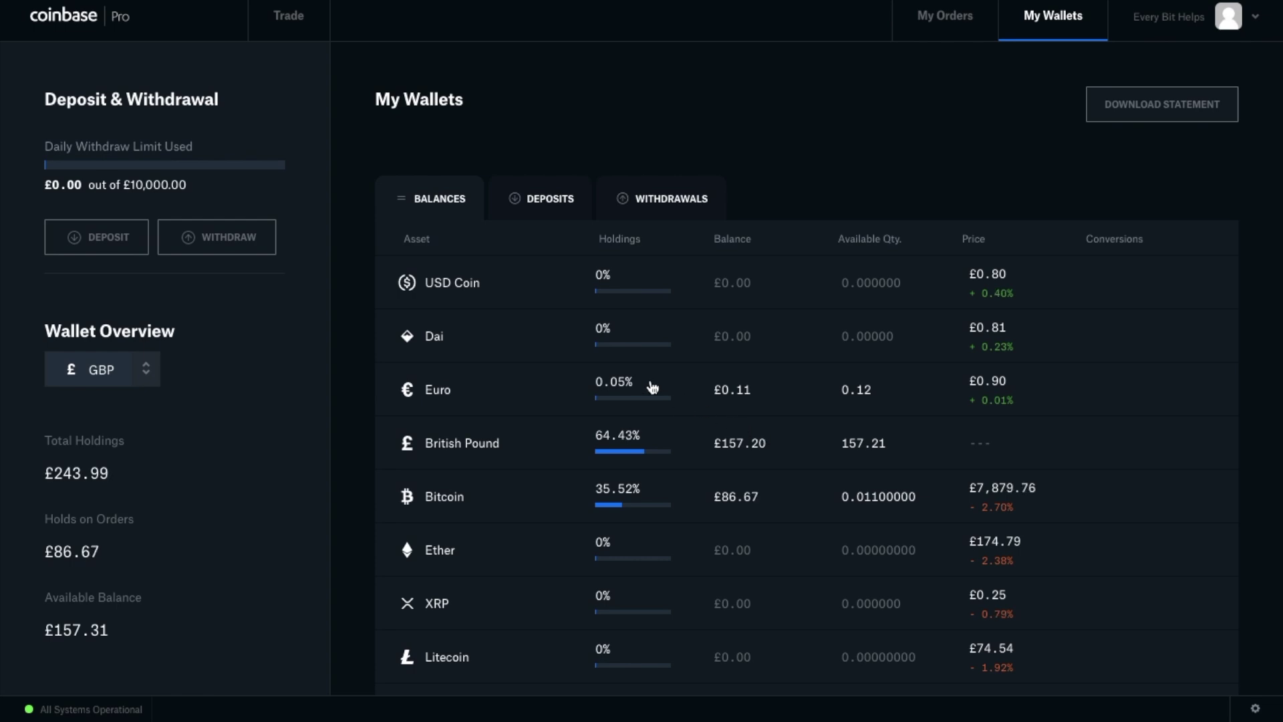
Step: Return to the trading view and examine the sell and buy sides of the BTC-GBP order form
click(83, 28)
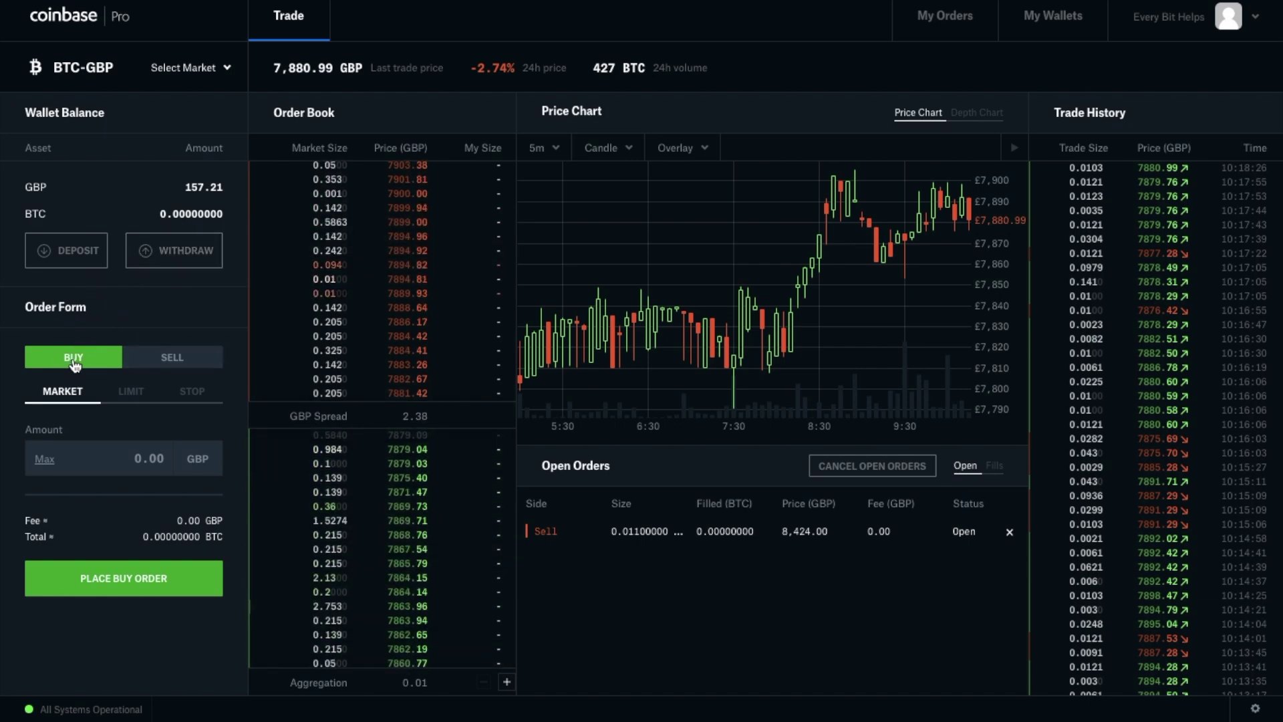
click(176, 359)
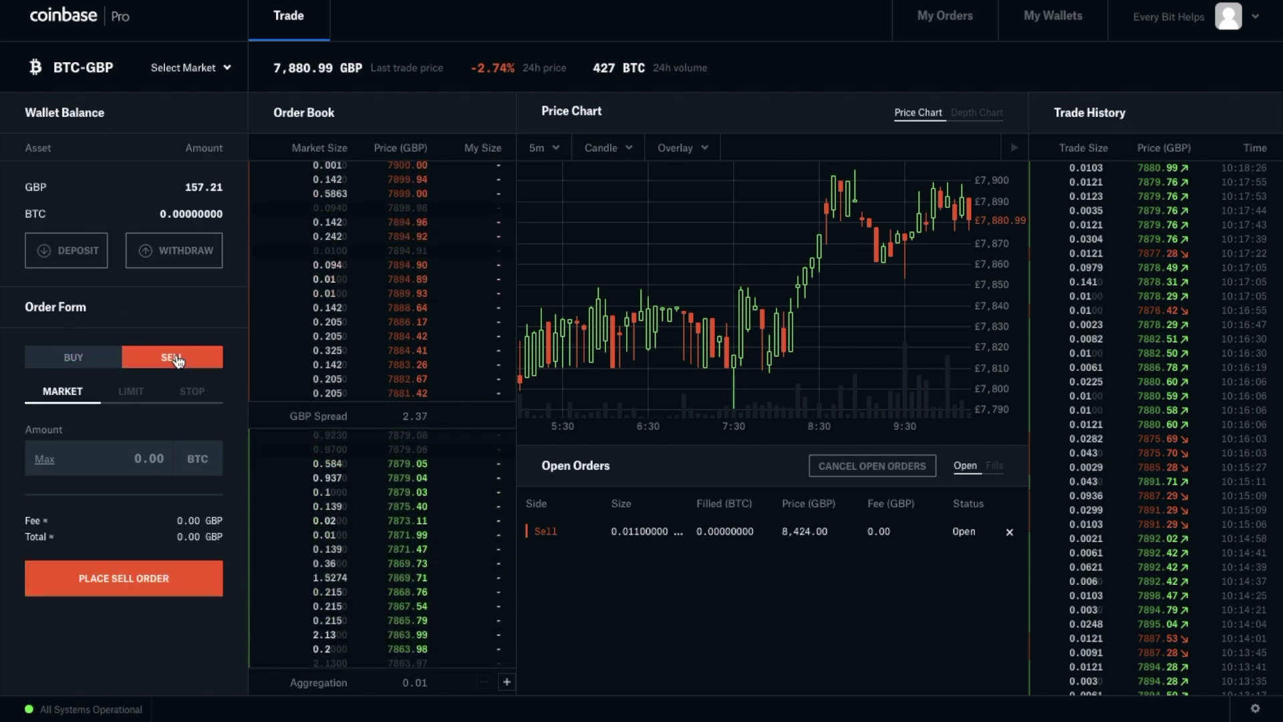
click(83, 359)
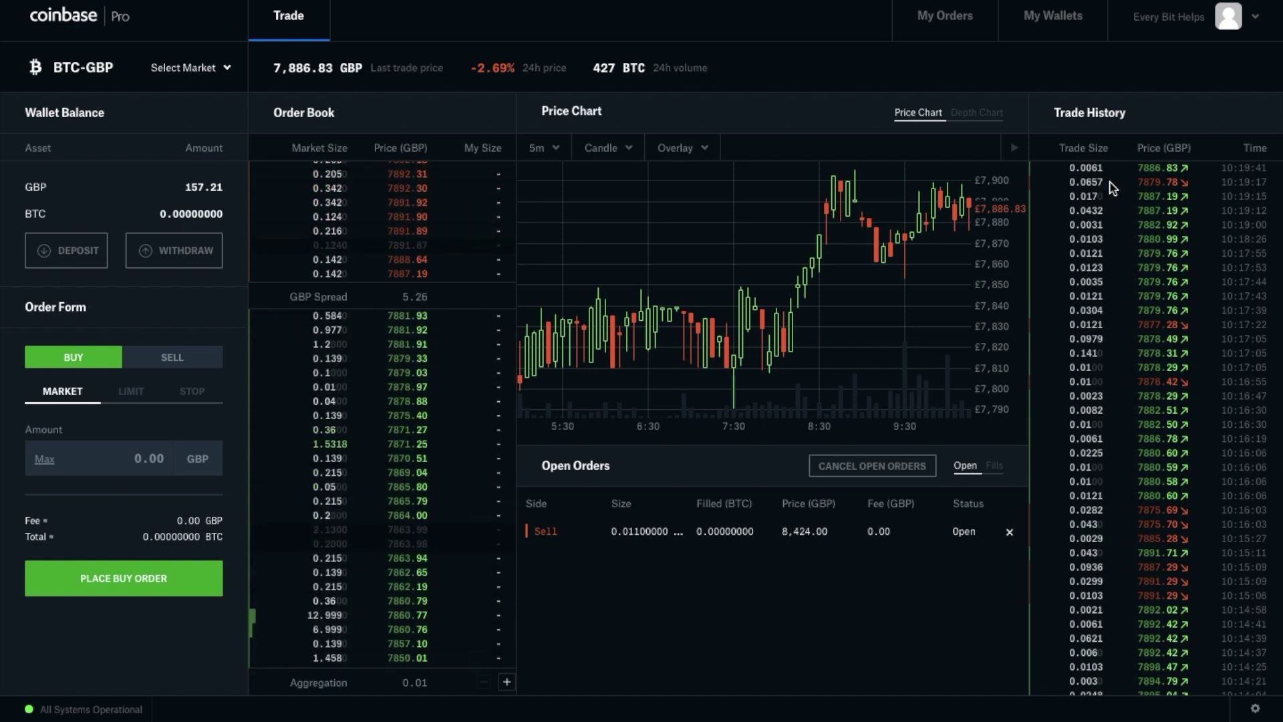
click(227, 69)
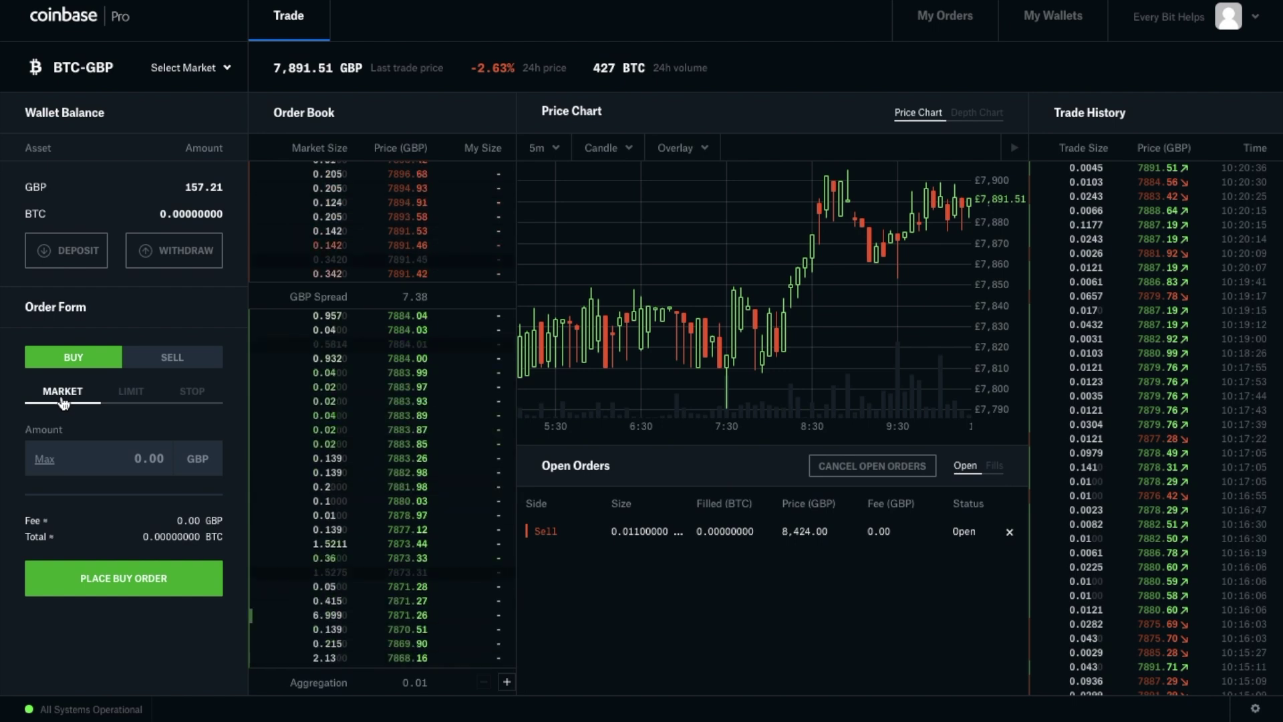
Step: Compare the limit, market and stop buy order forms and read the trading fees article
click(142, 398)
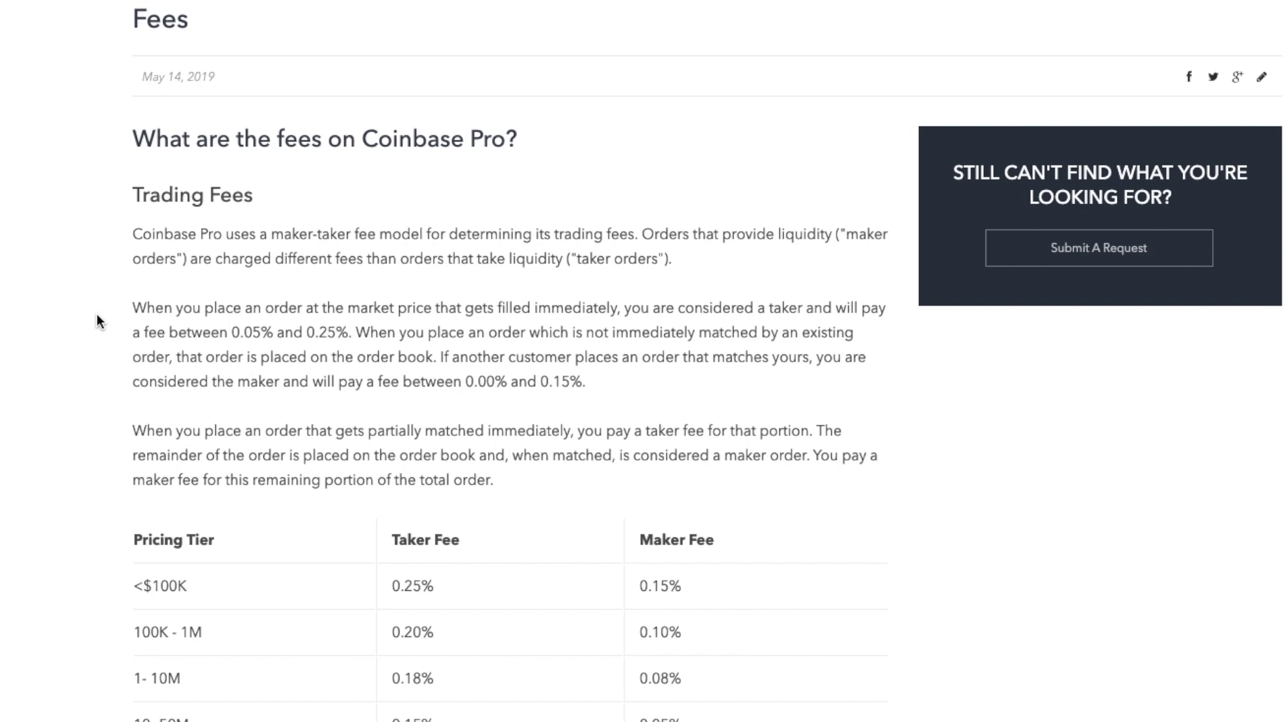
scroll(96, 314, down, 4)
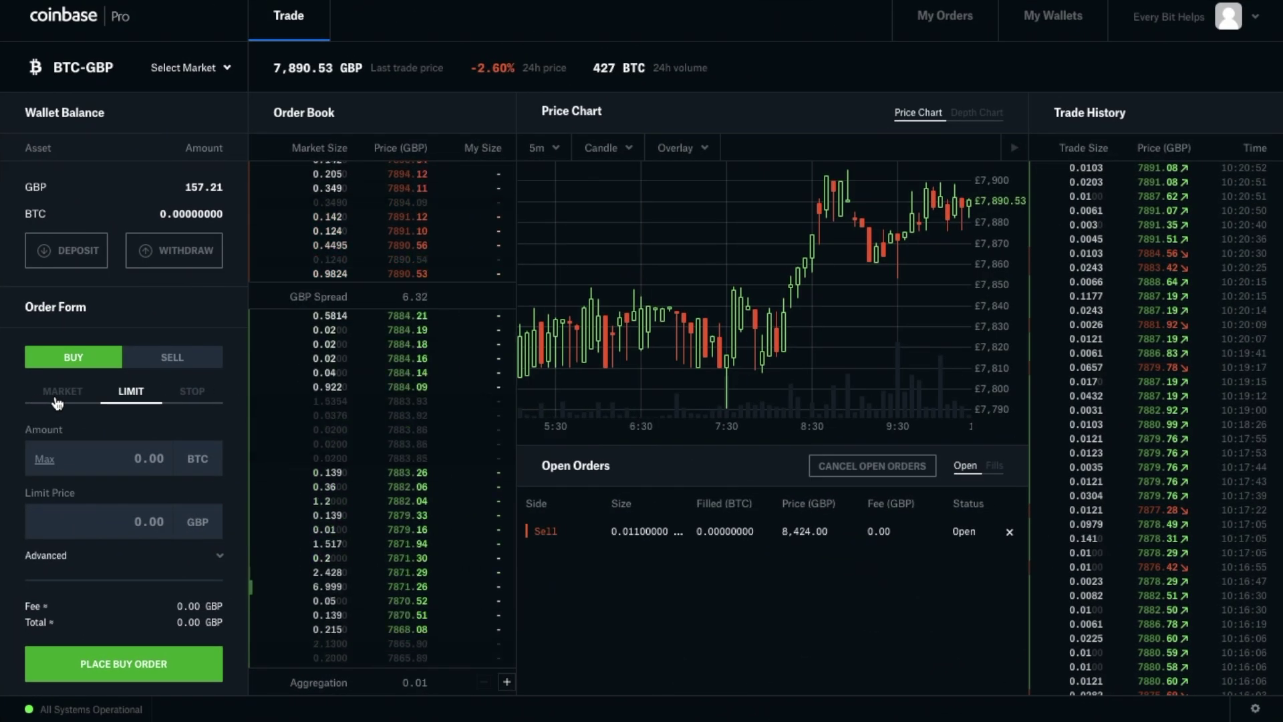
click(58, 400)
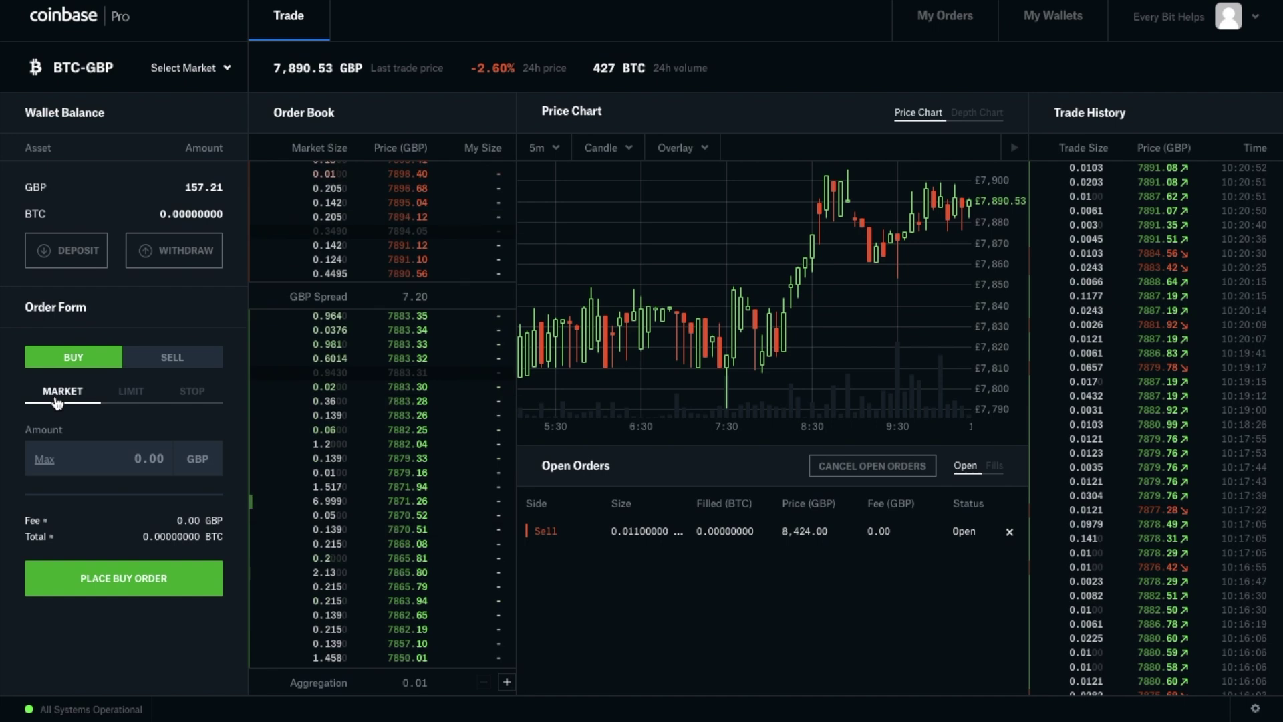
click(144, 395)
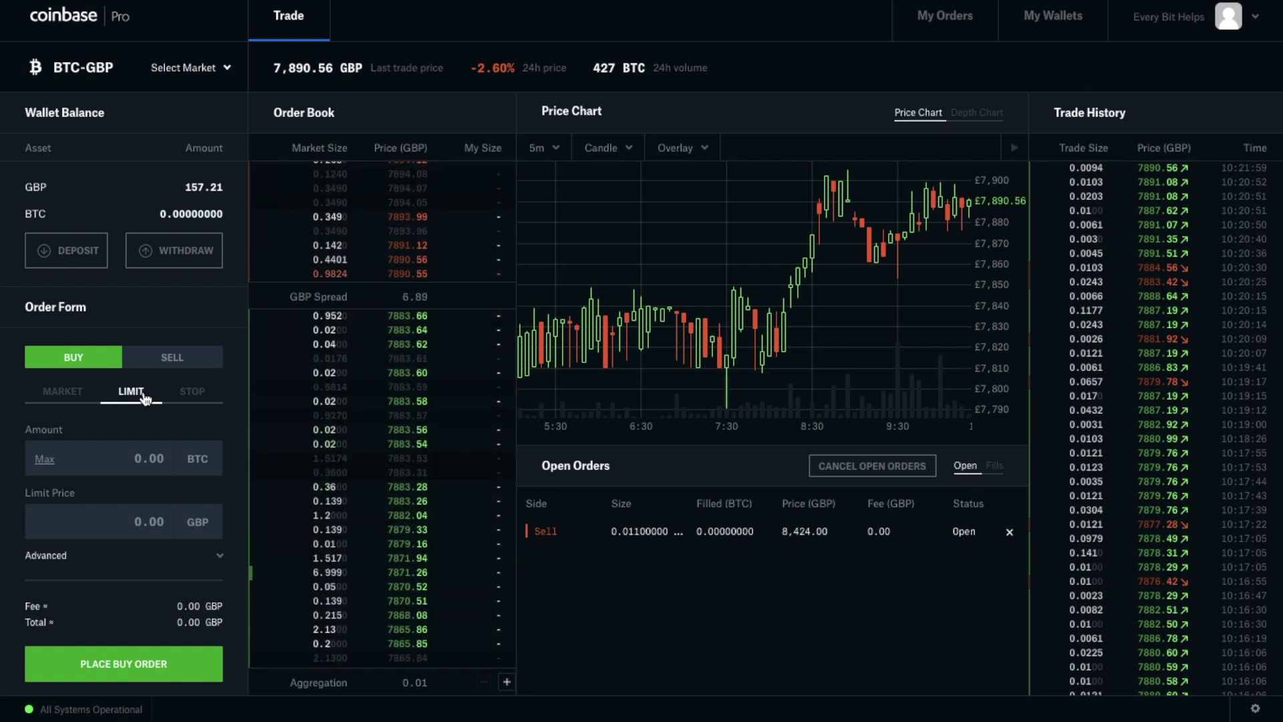
click(204, 401)
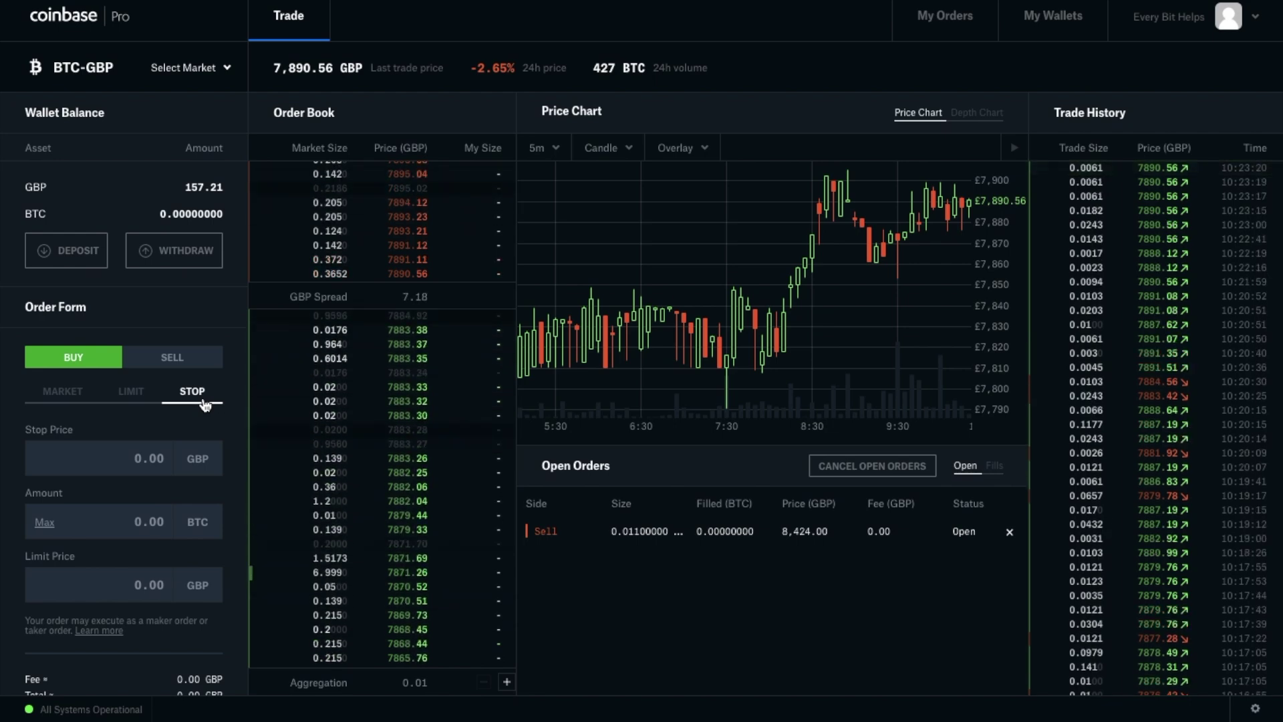
click(133, 401)
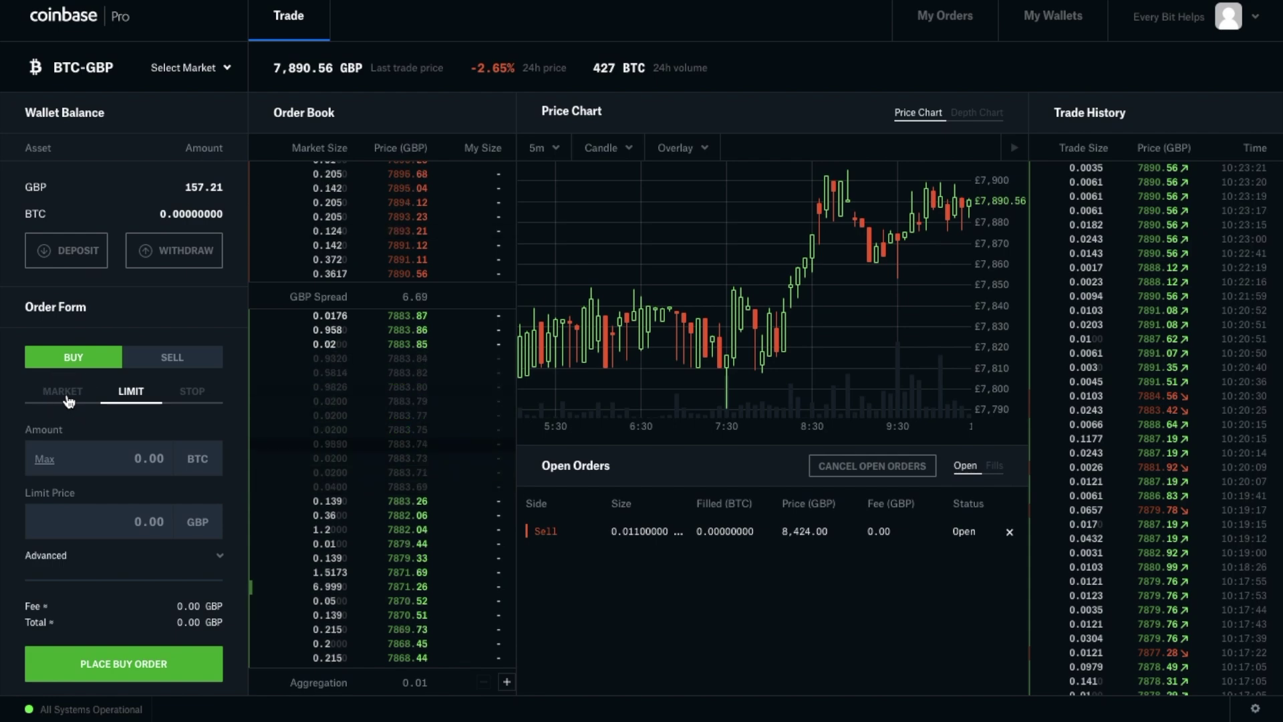
Step: Preview the fee and total of a market buy using the maximum GBP balance
click(67, 399)
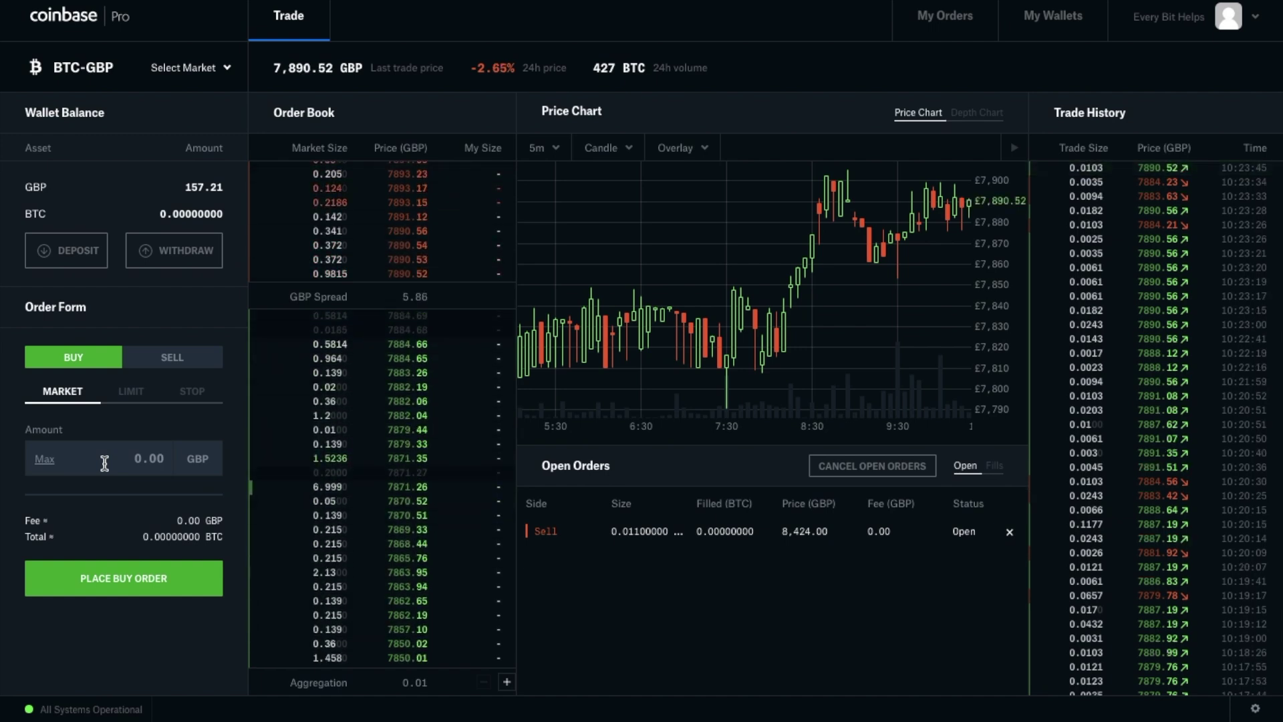
click(44, 460)
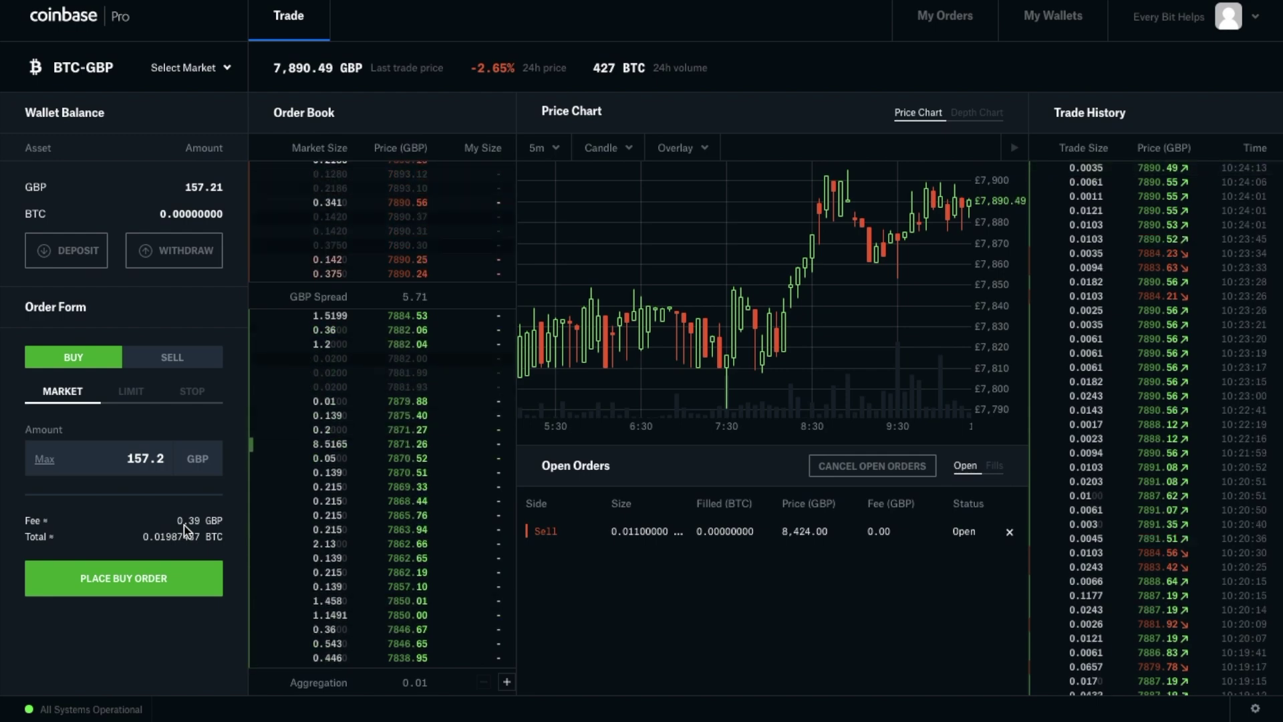
Step: Place a limit buy order for 0.013 BTC at a limit price of 7872.2 GBP
click(134, 394)
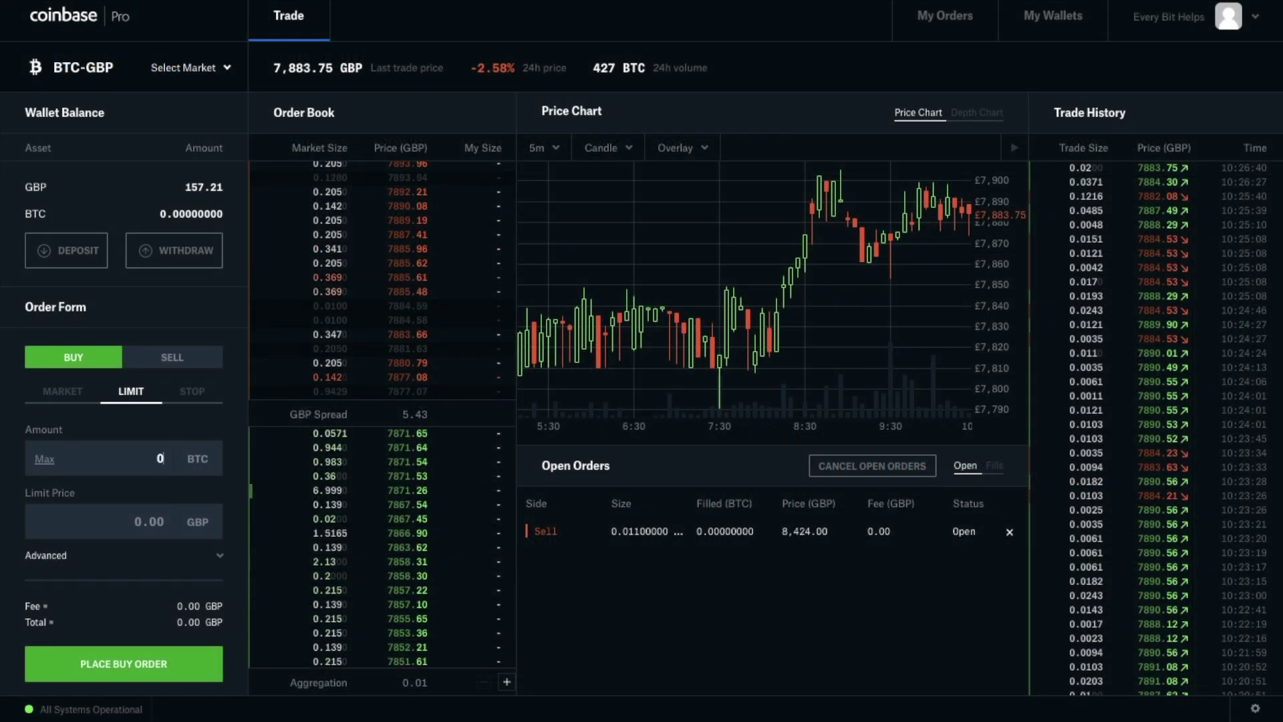
text(13)
click(143, 518)
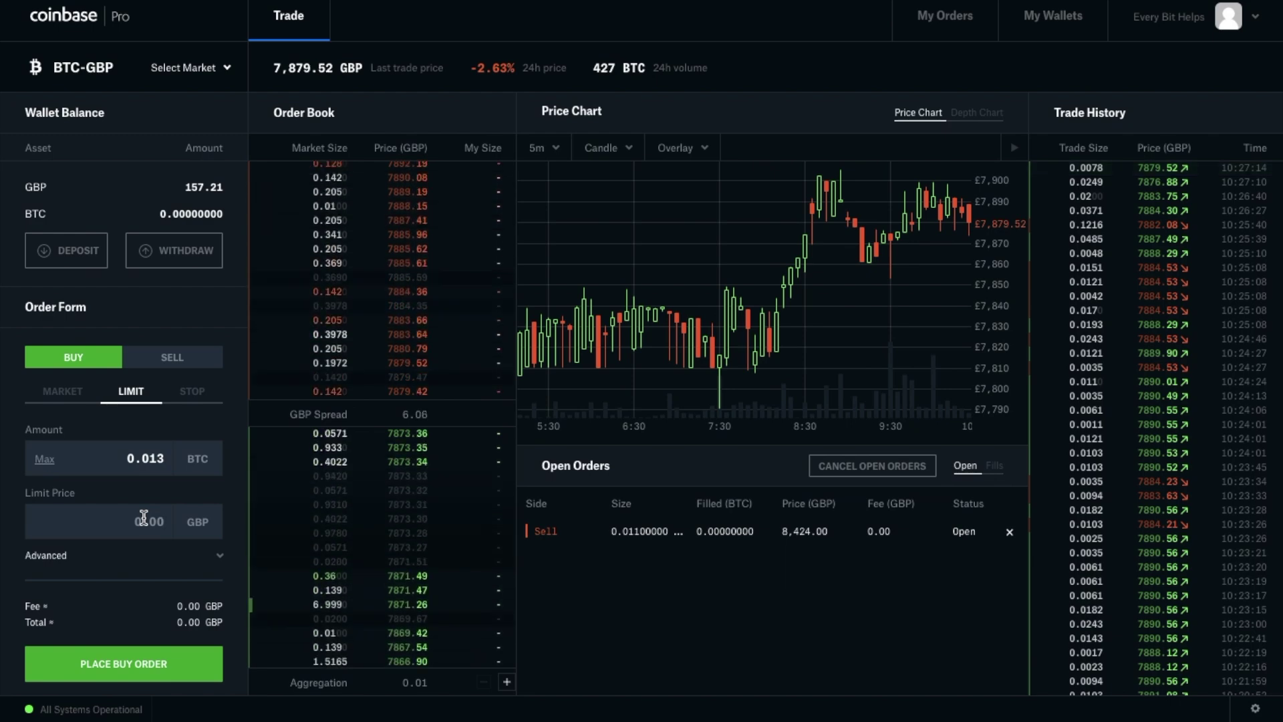
click(340, 441)
click(165, 522)
key(BackSpace)
text(2)
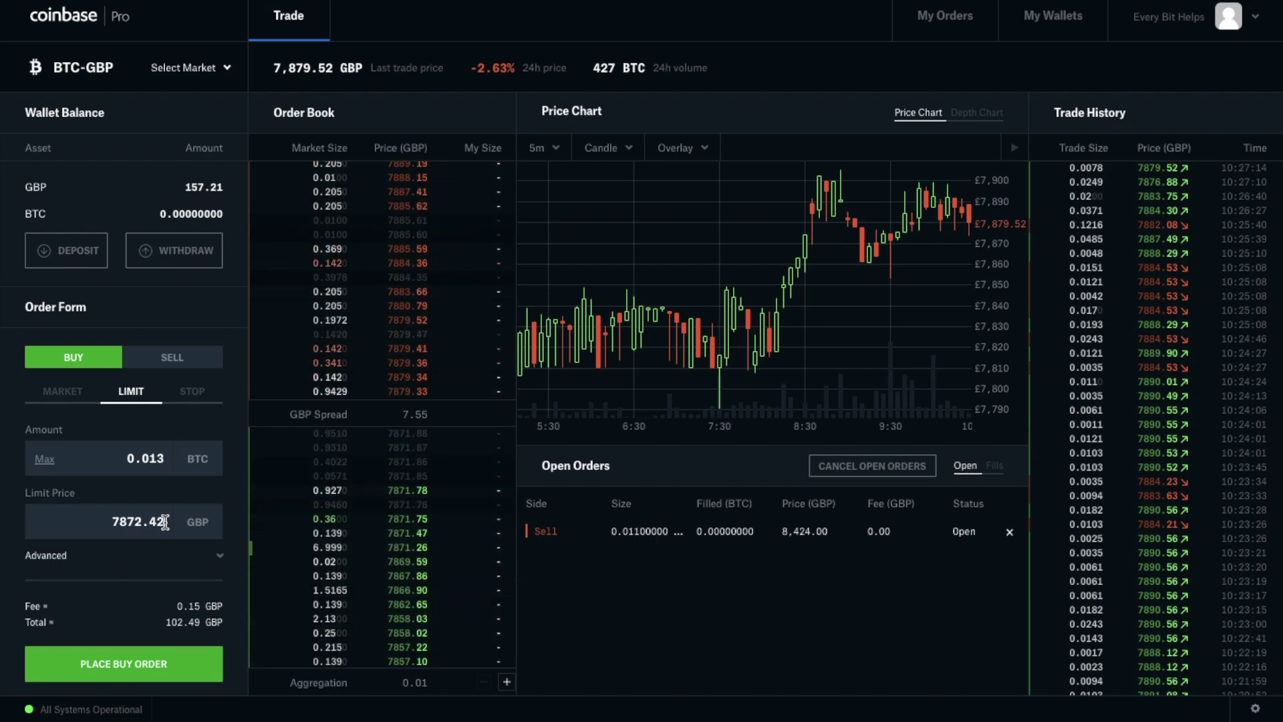
key(BackSpace)
key(BackSpace)
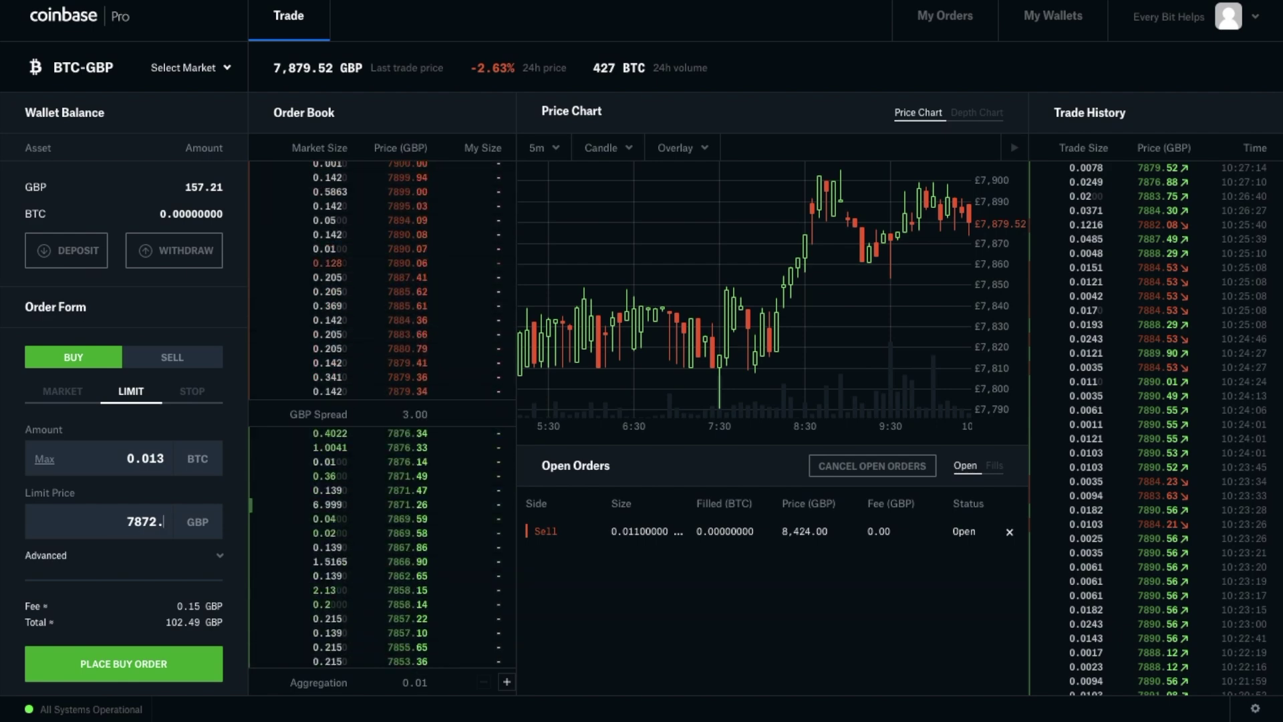
text(2)
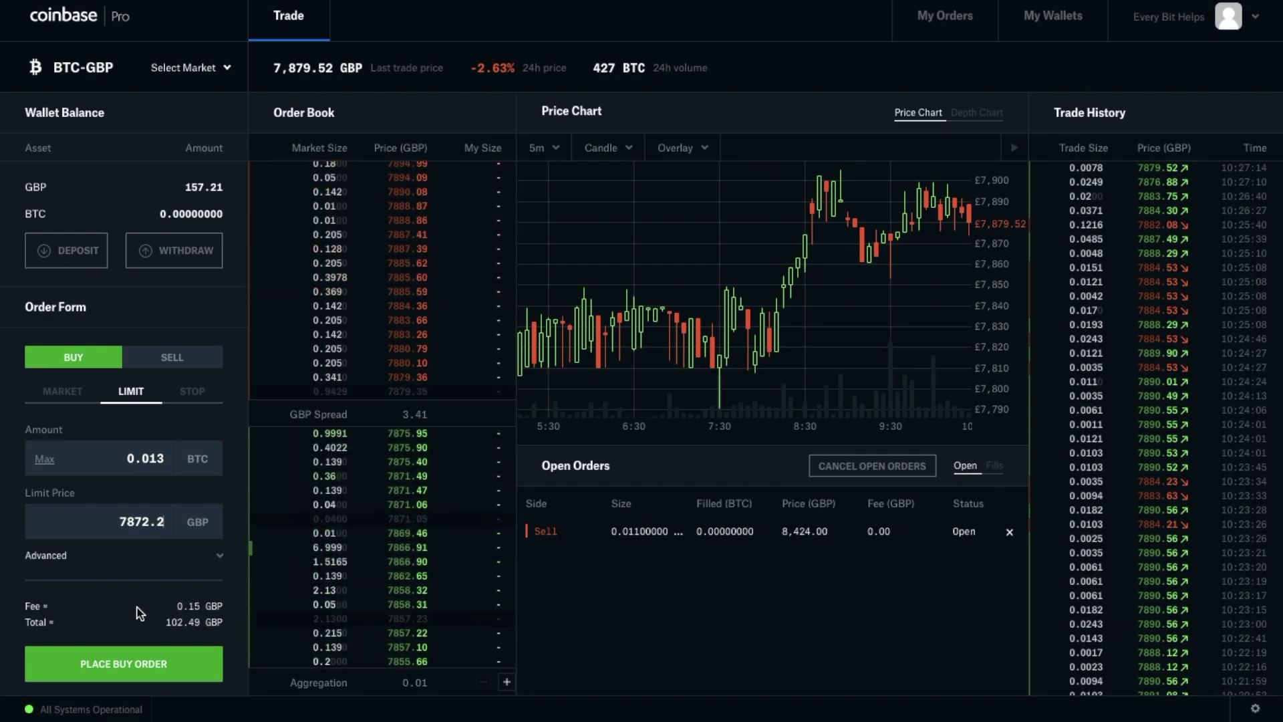
click(122, 664)
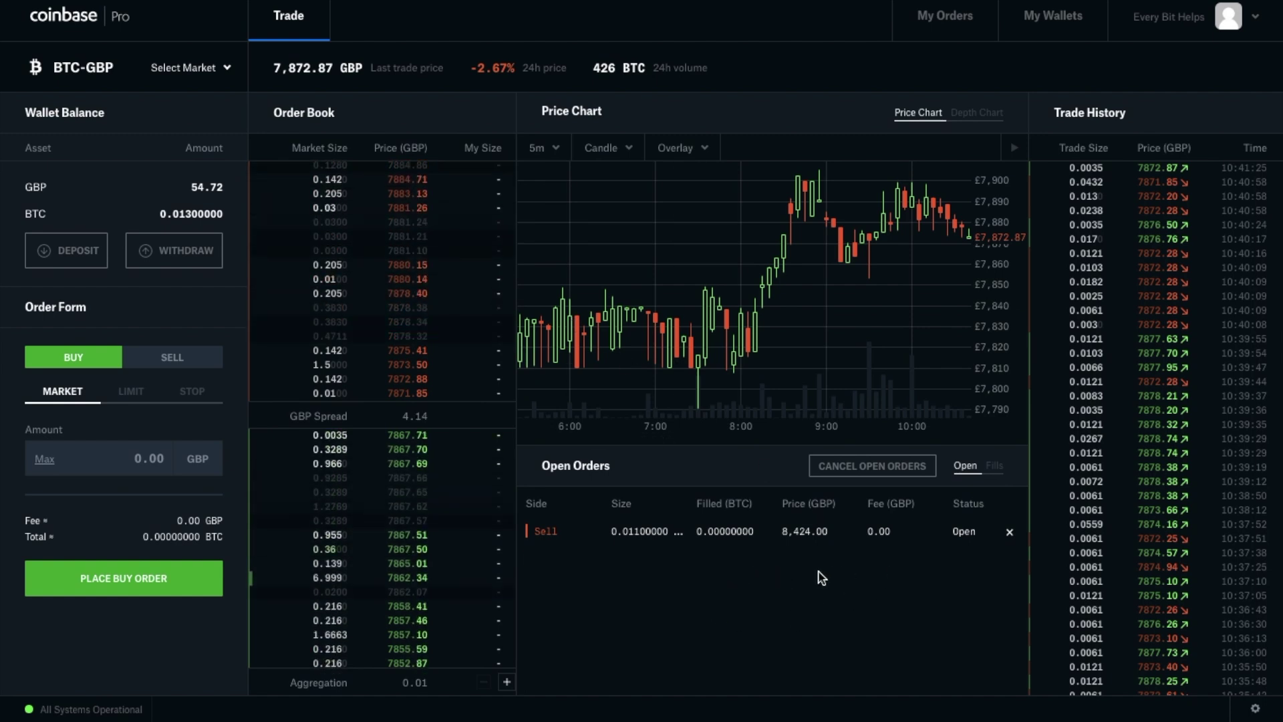
Step: Check the executed buy in the BTC-GBP fills and in the filled orders on the orders page
click(991, 468)
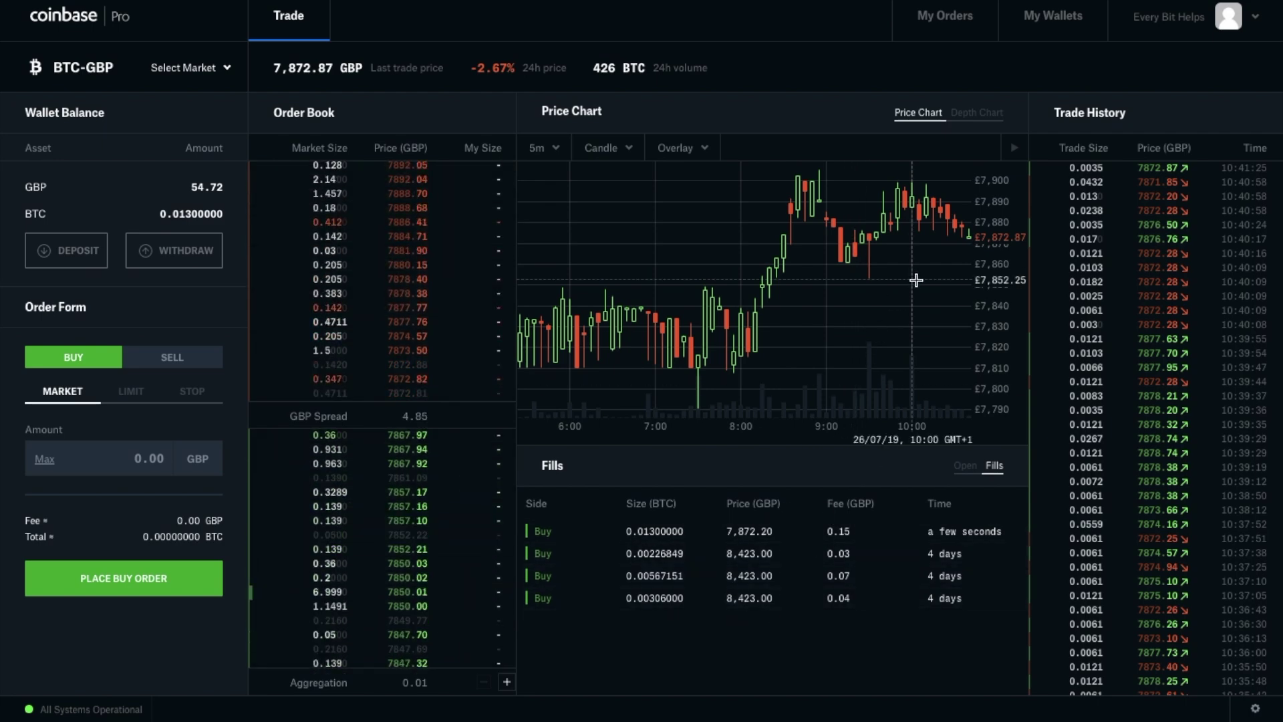
click(947, 26)
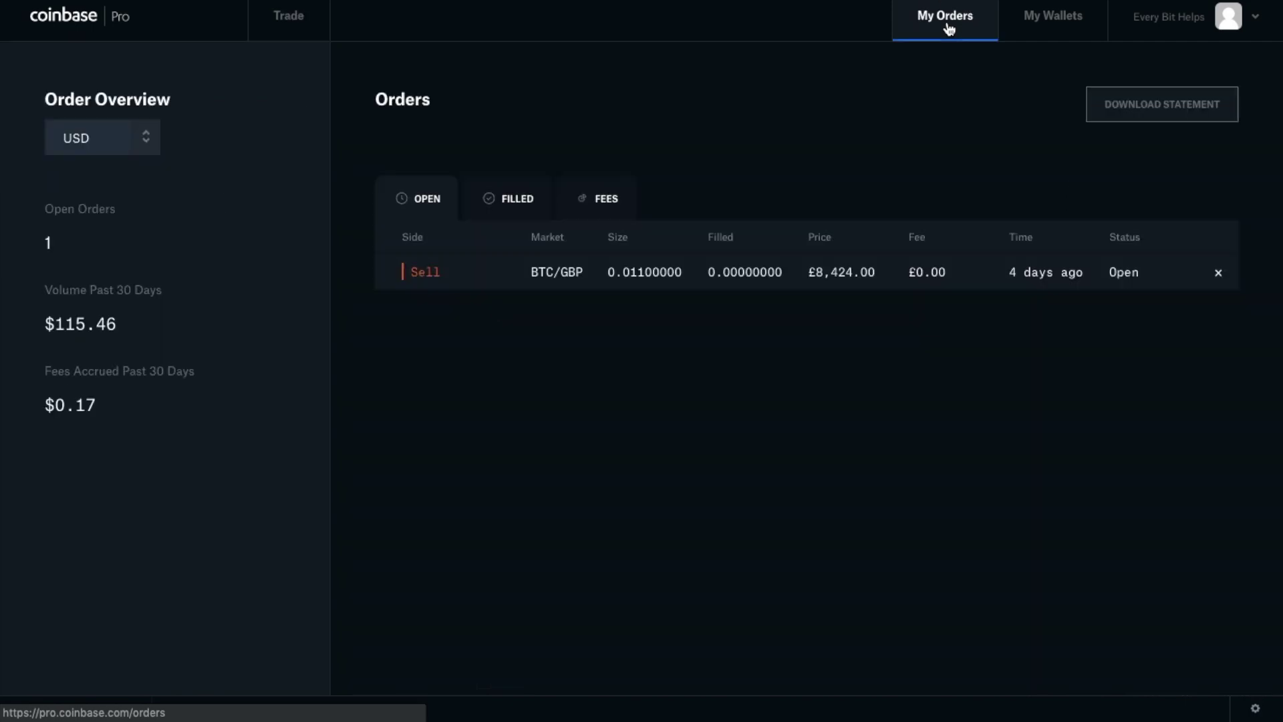
click(523, 209)
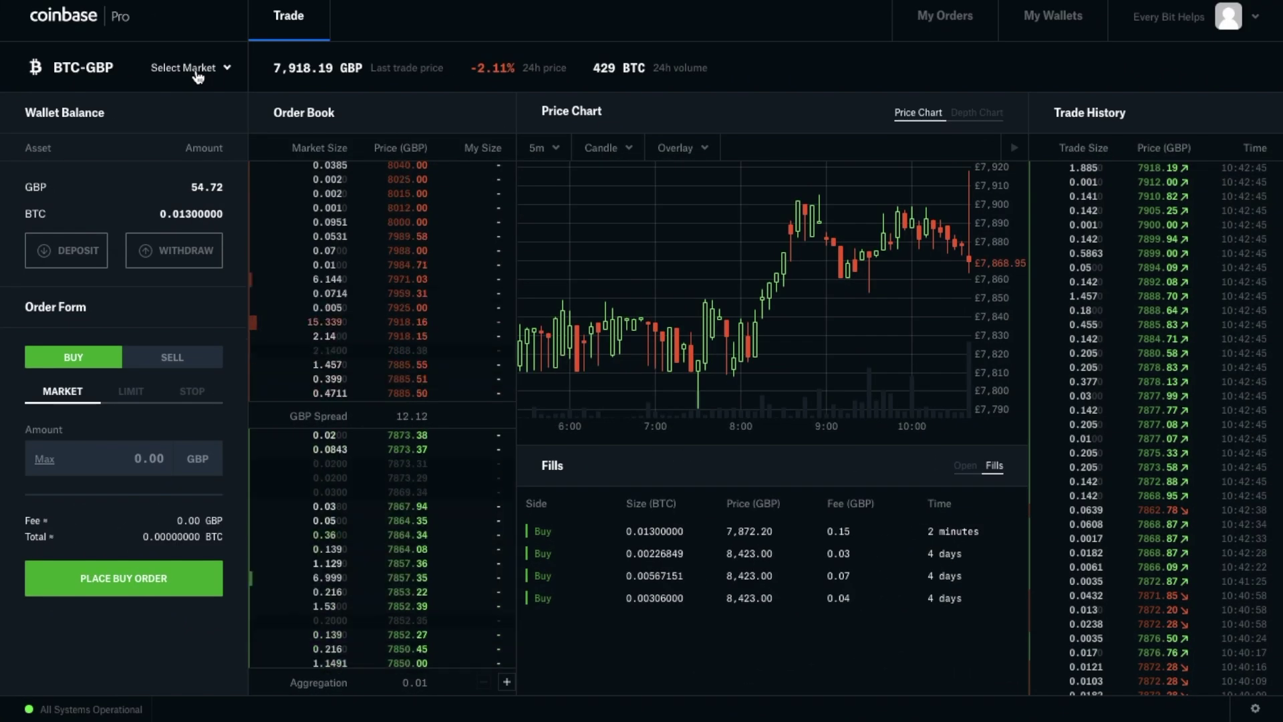
Step: View the list of available trading markets and close it without changing the market
click(194, 69)
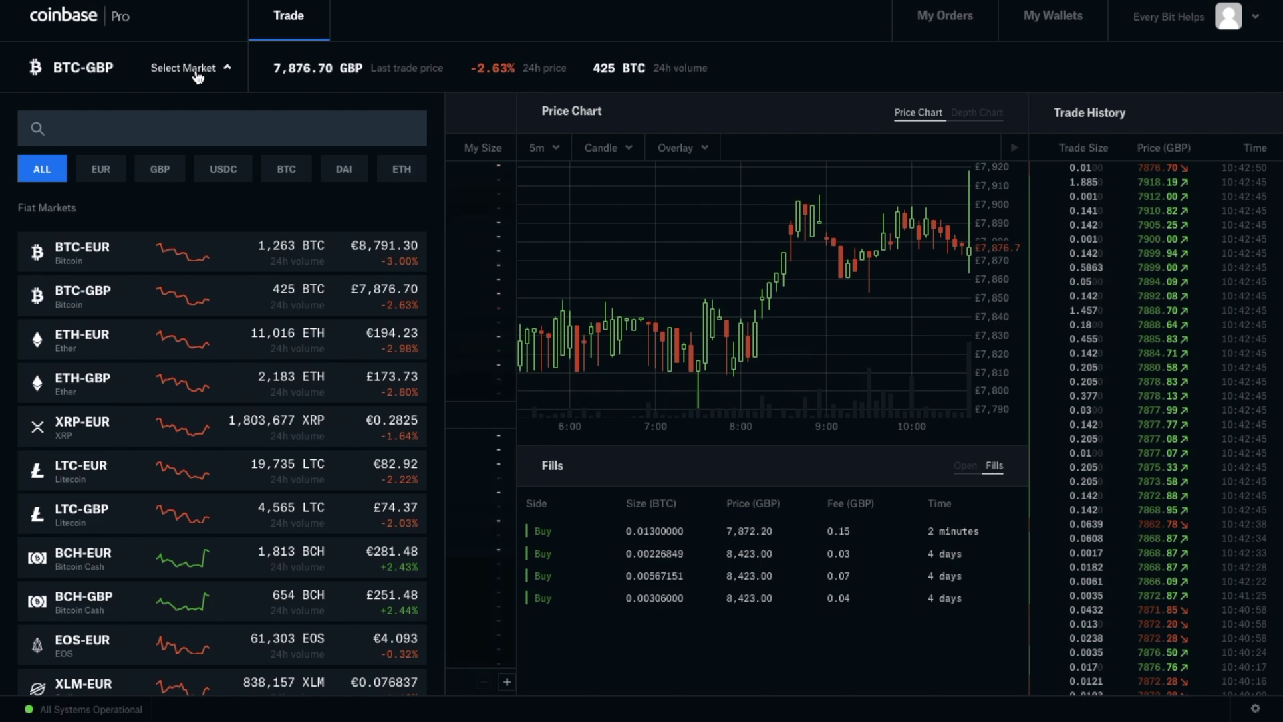
click(196, 69)
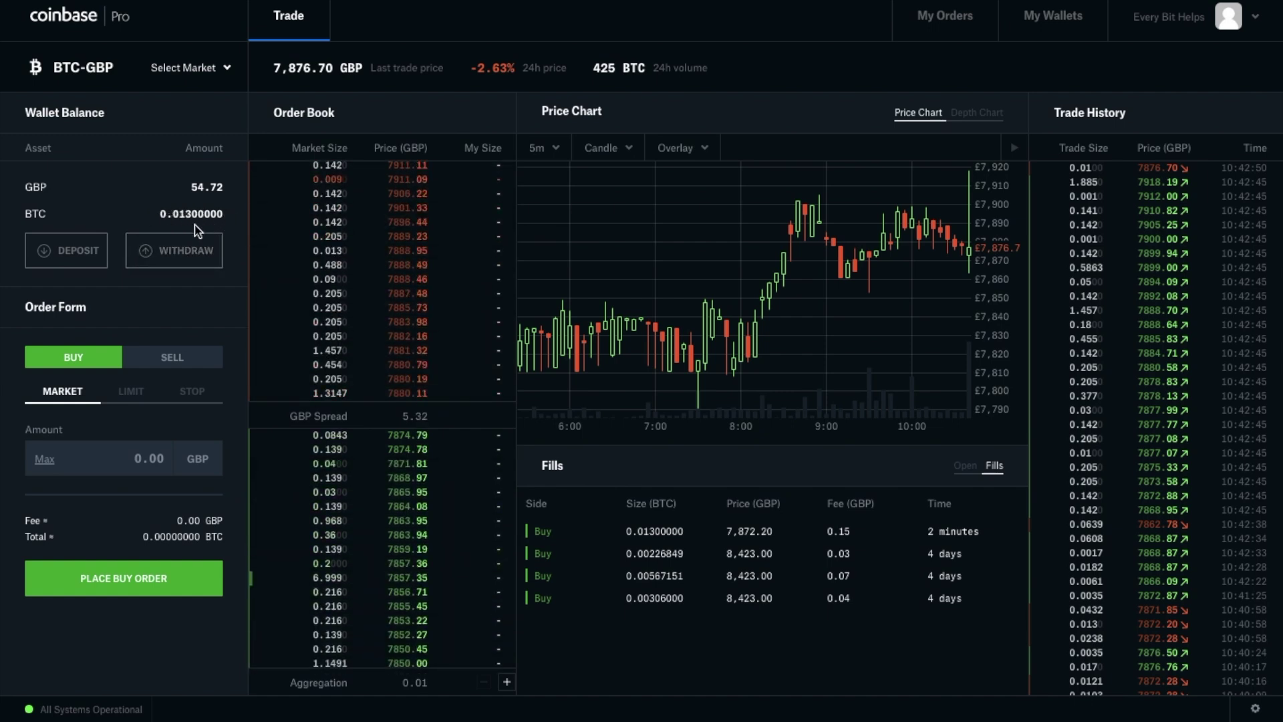
Step: Place a limit sell order for the maximum BTC balance of 0.013 at a limit price of 7876.8 GBP
click(180, 369)
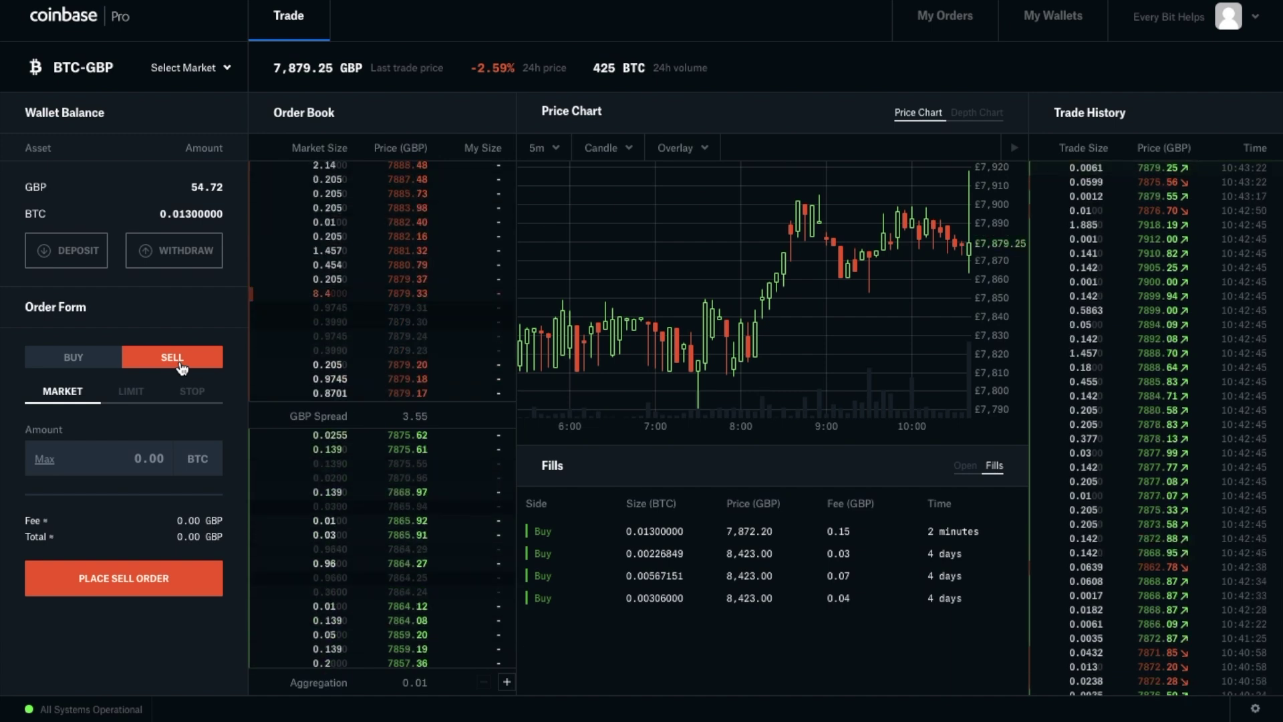
click(132, 396)
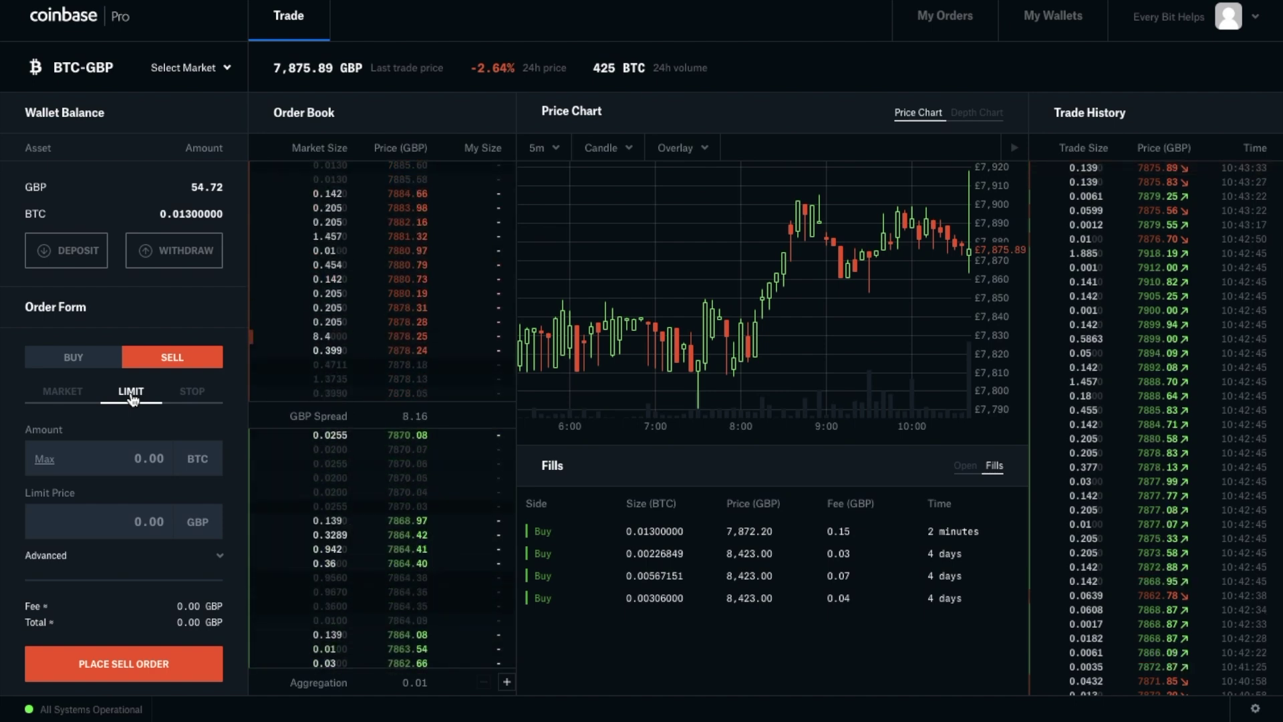
click(40, 466)
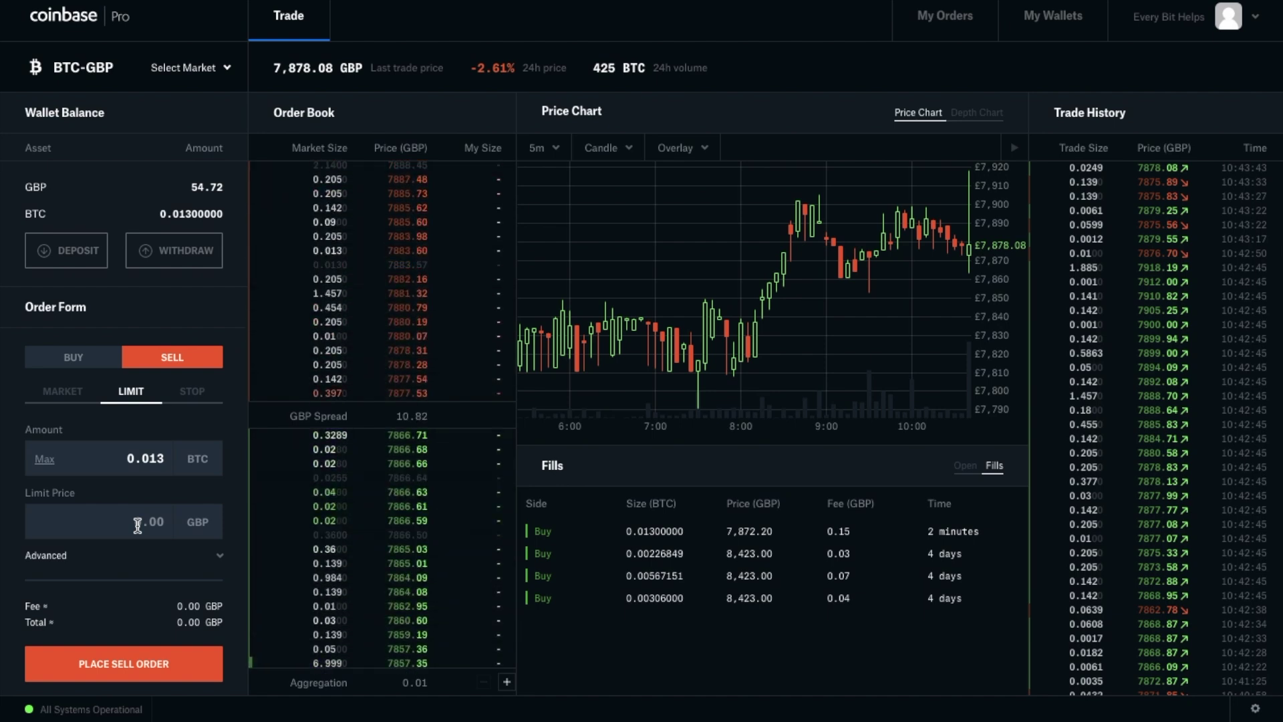
click(355, 393)
click(164, 524)
key(BackSpace)
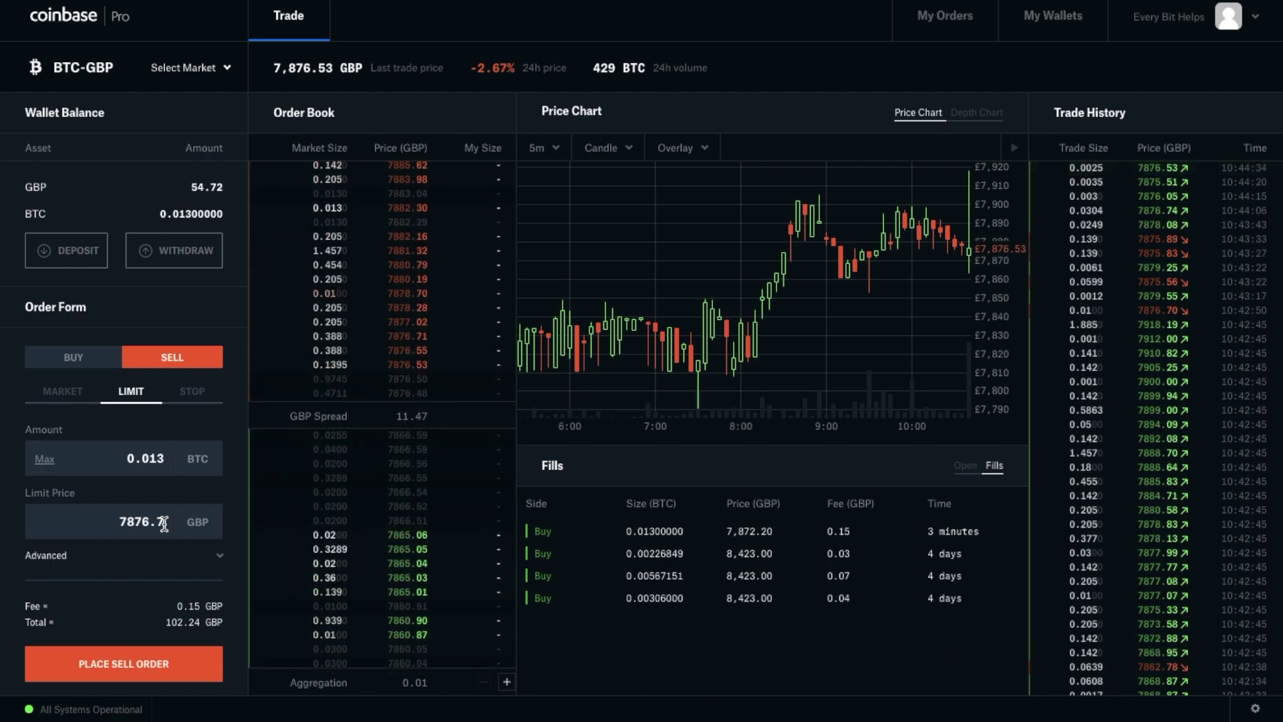
key(BackSpace)
text(8)
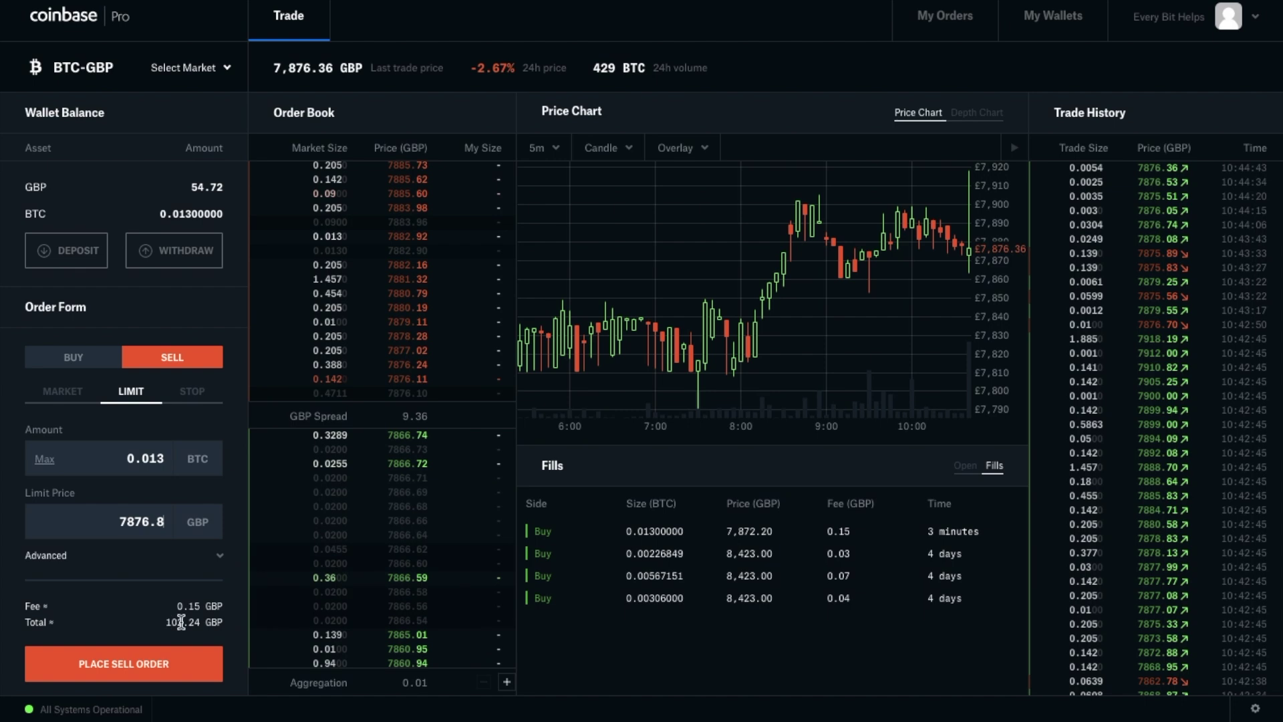
click(132, 666)
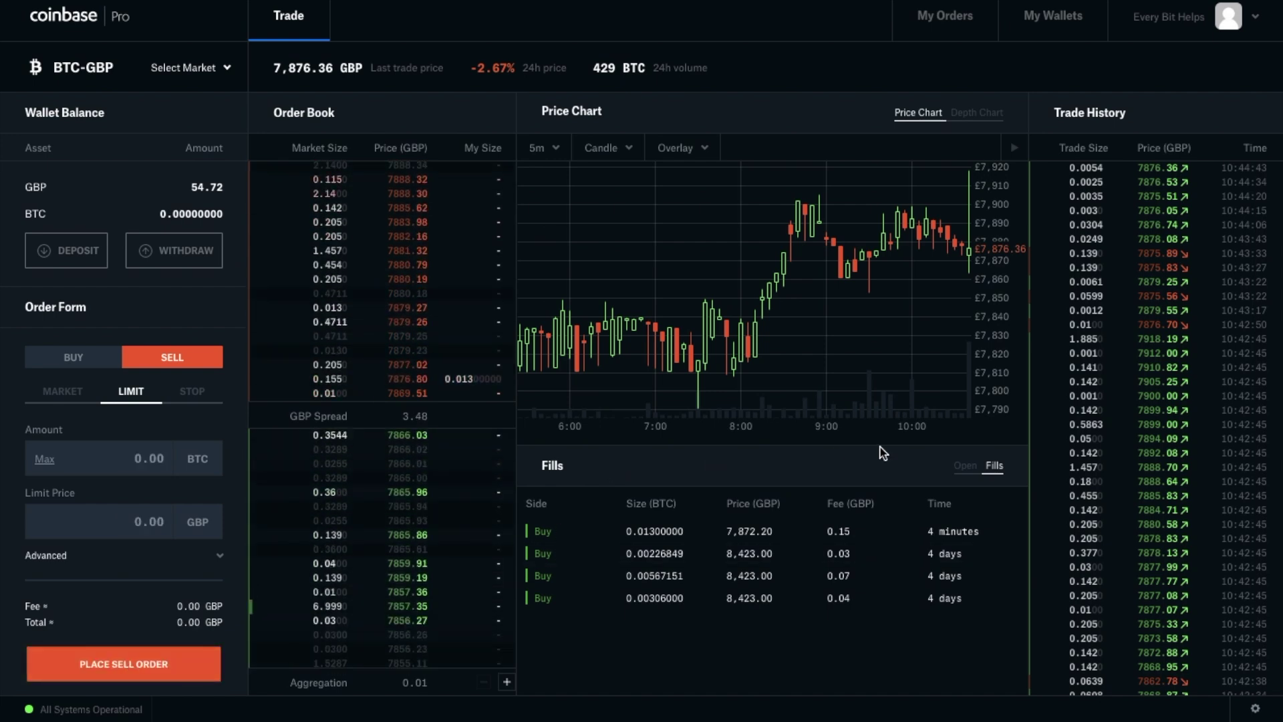
Step: Check the sell order in the BTC-GBP open orders and fills, and in the filled orders on the orders page
click(964, 466)
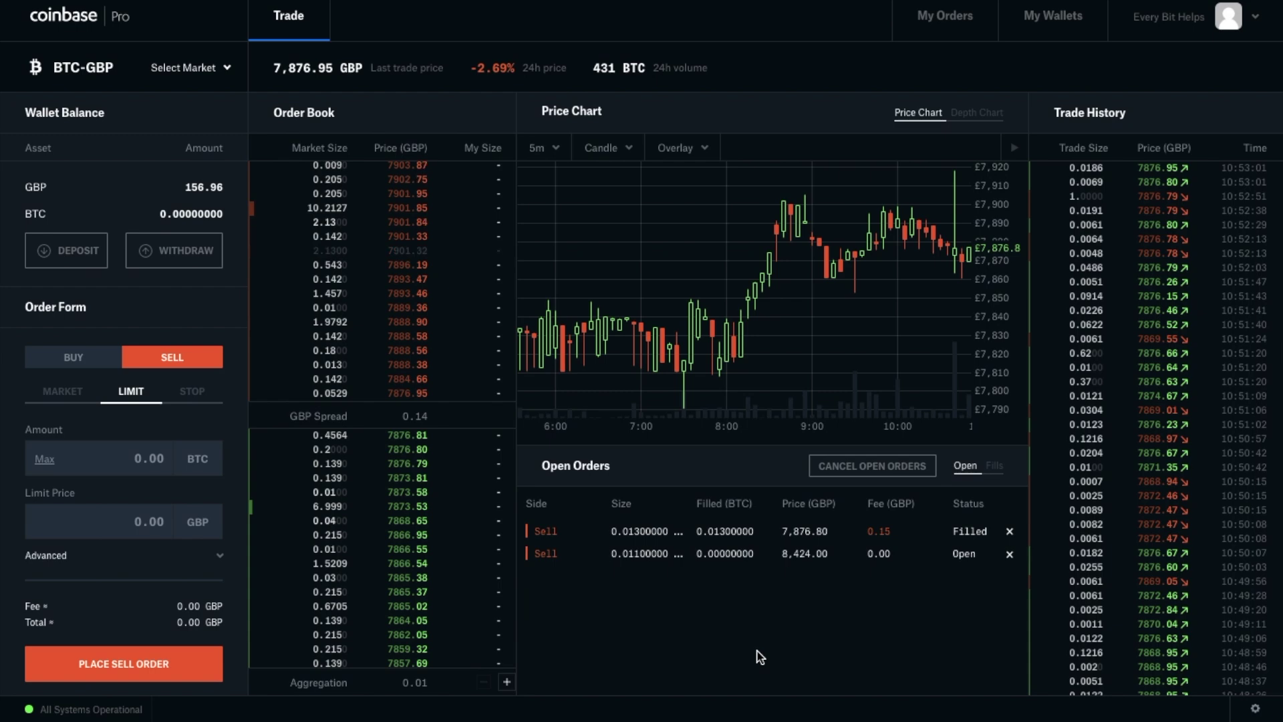
click(997, 468)
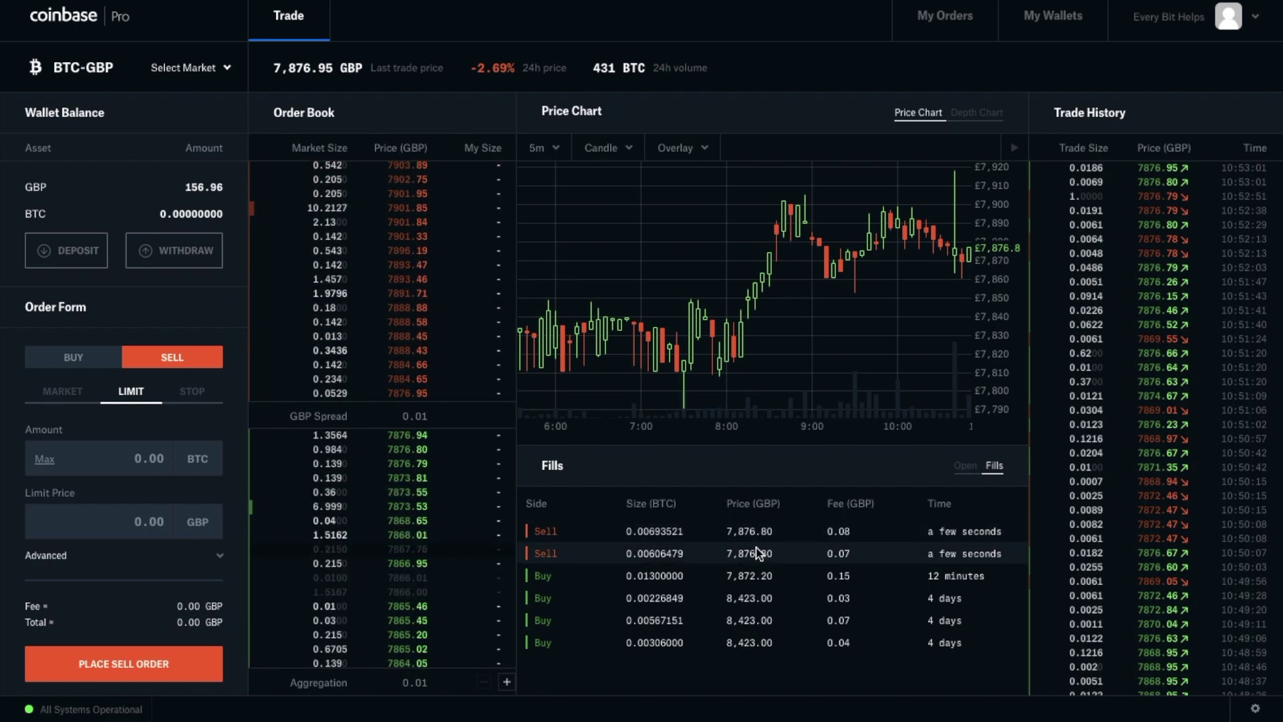
click(946, 20)
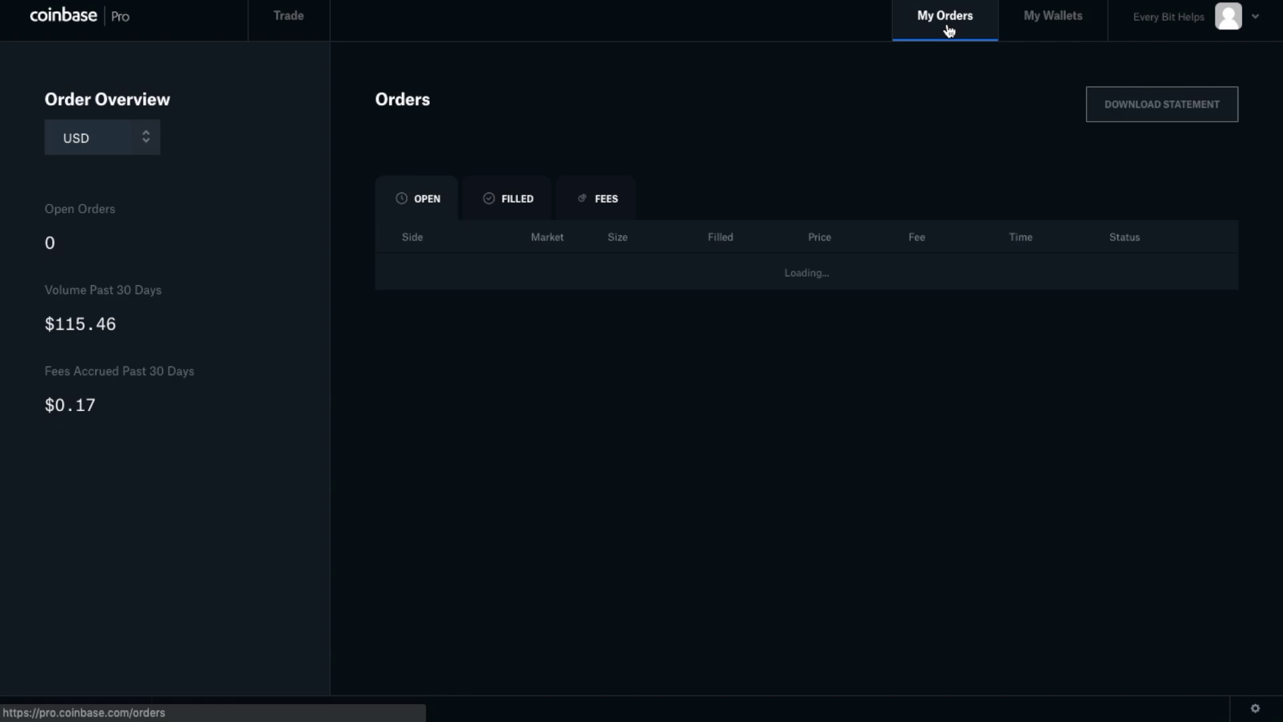
click(516, 202)
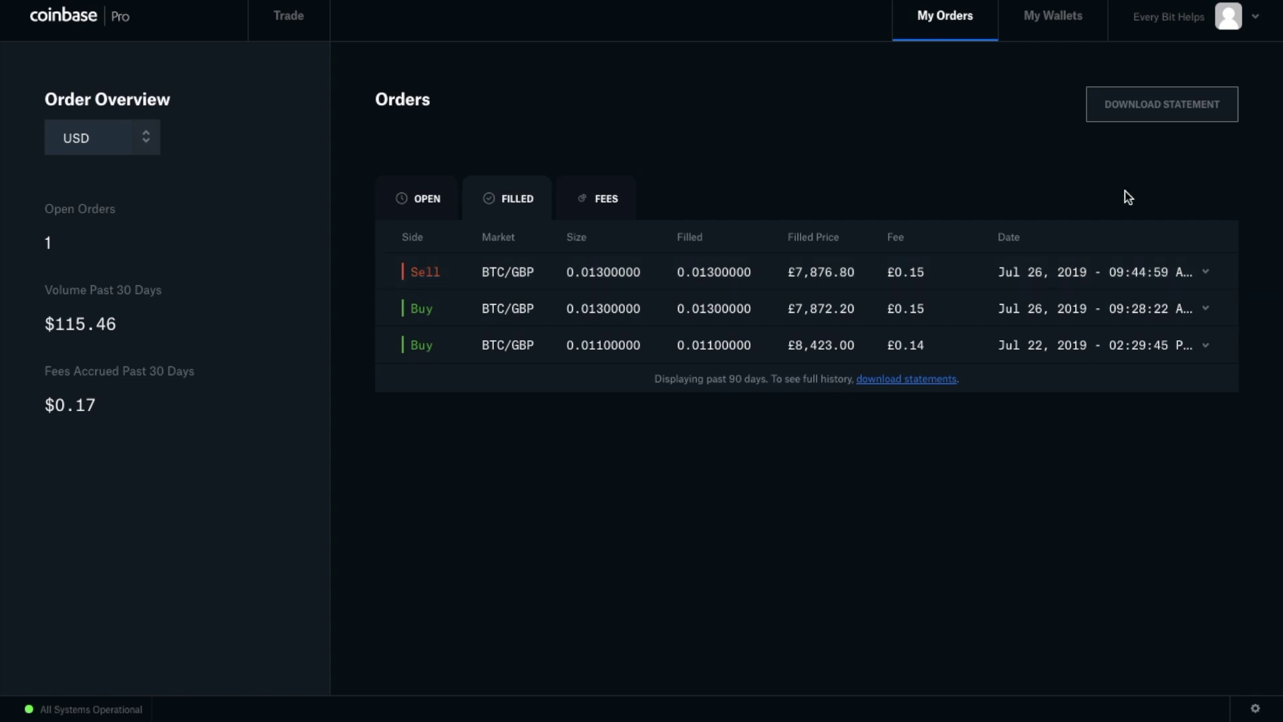
Step: Set up a British Pound withdrawal from the wallets page to the Coinbase account's GBP Wallet for the maximum amount of 156.96 GBP
click(1053, 24)
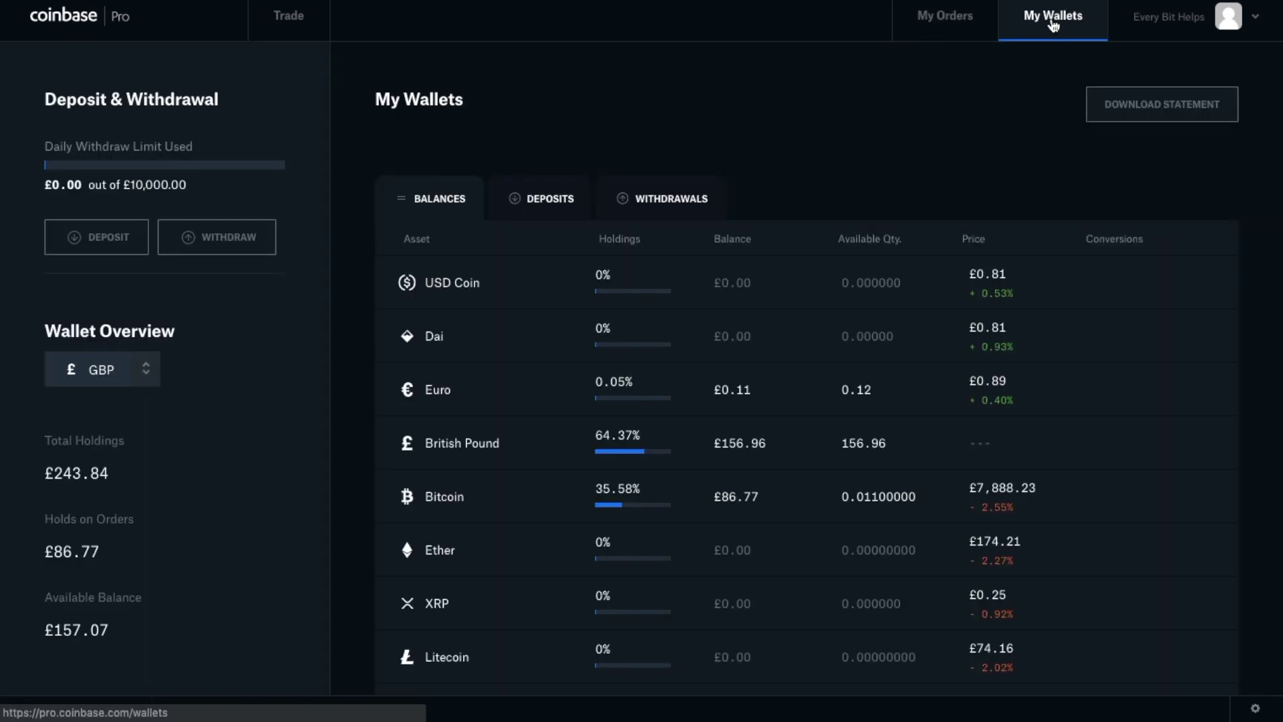
click(248, 253)
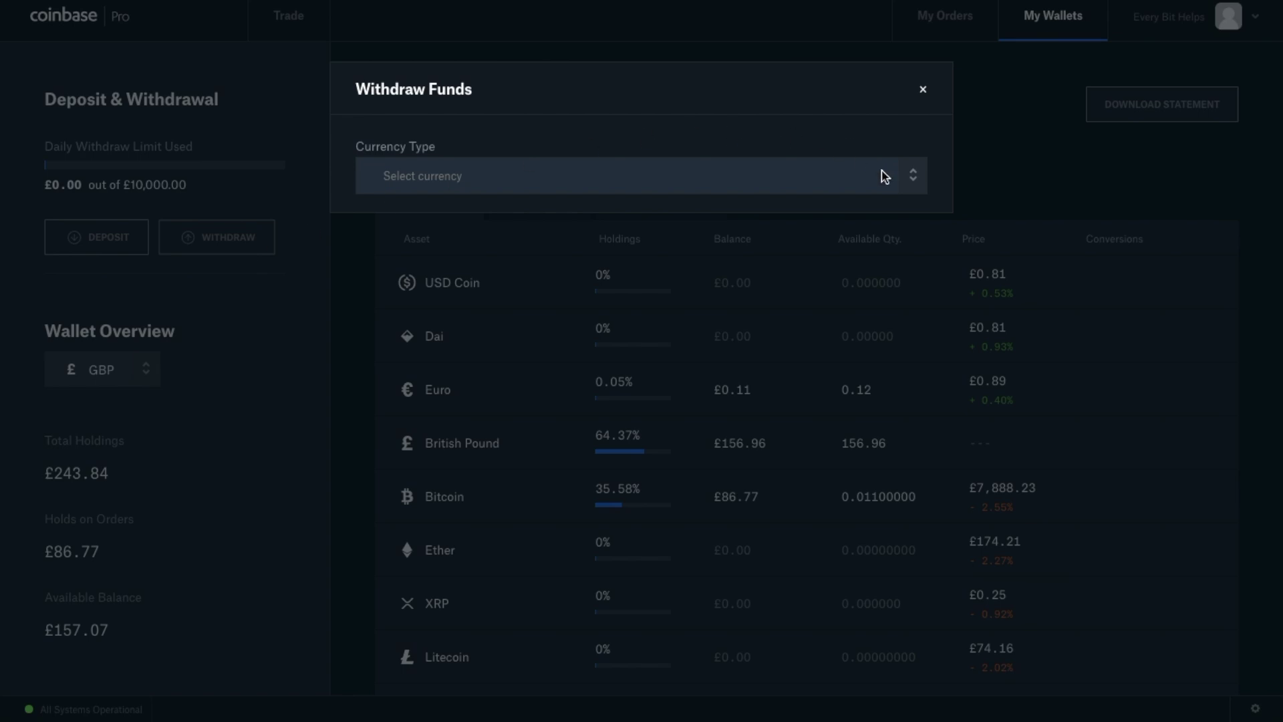
click(912, 186)
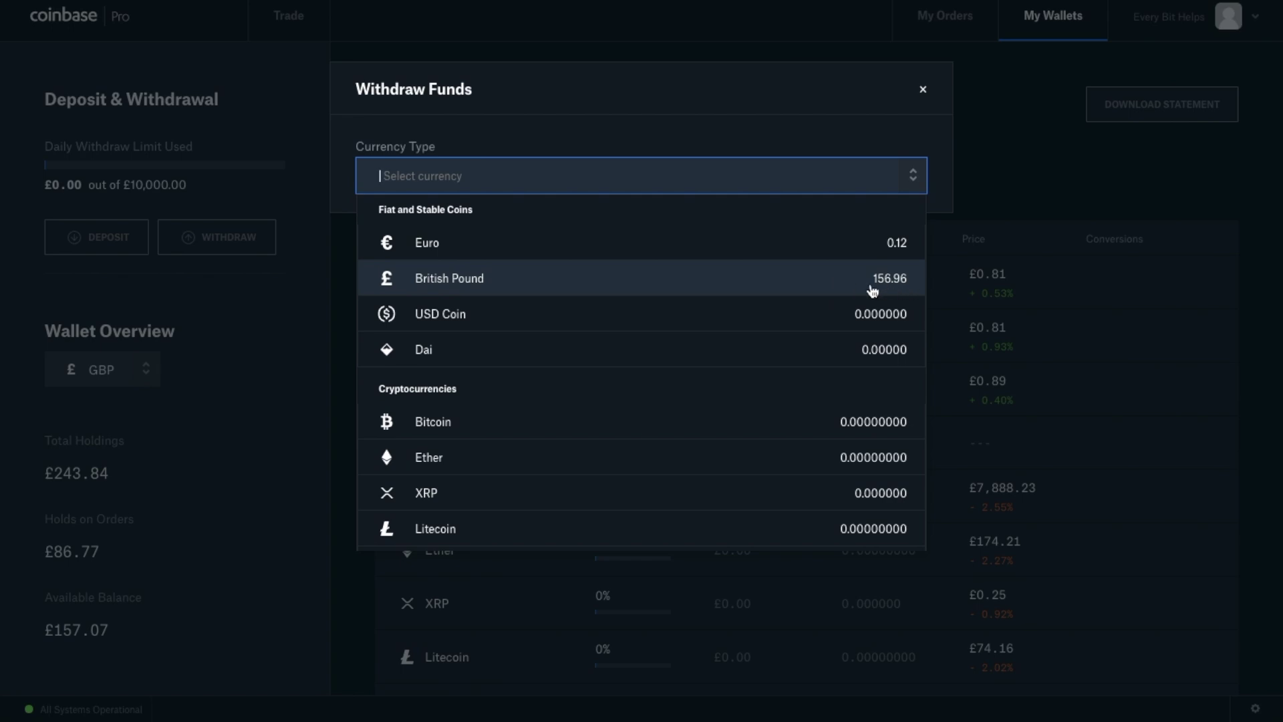
click(737, 295)
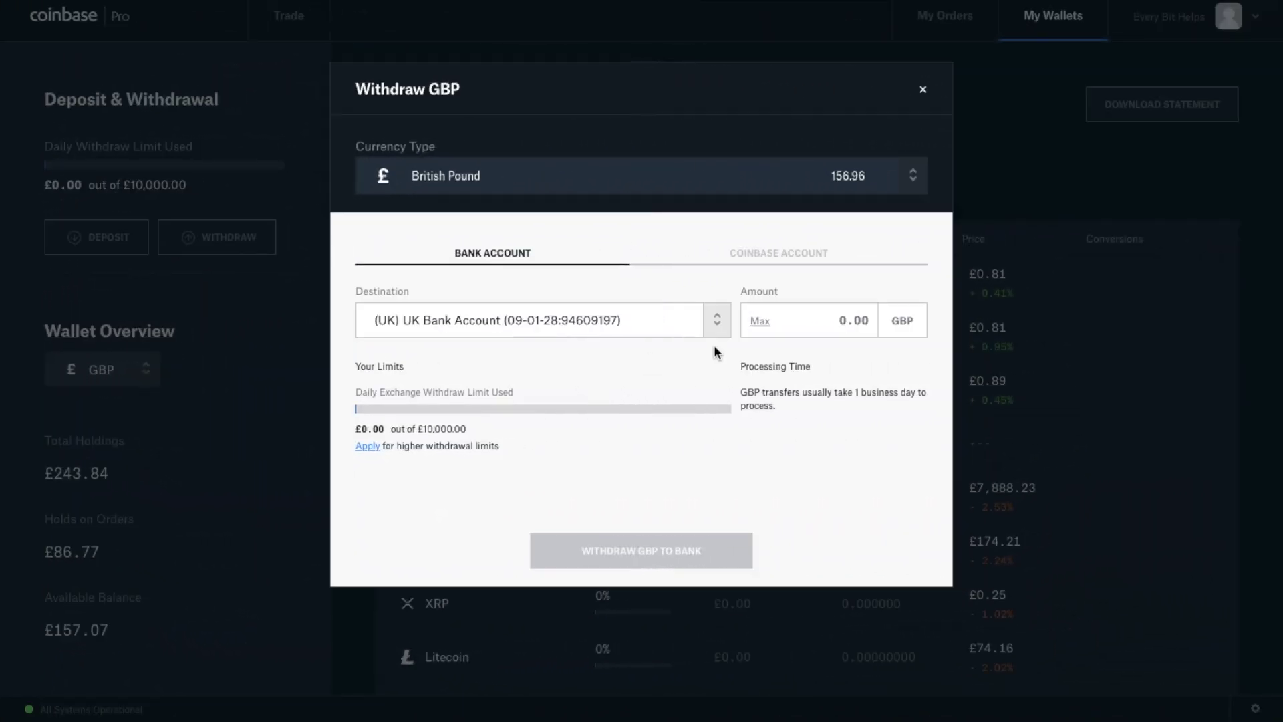
click(810, 256)
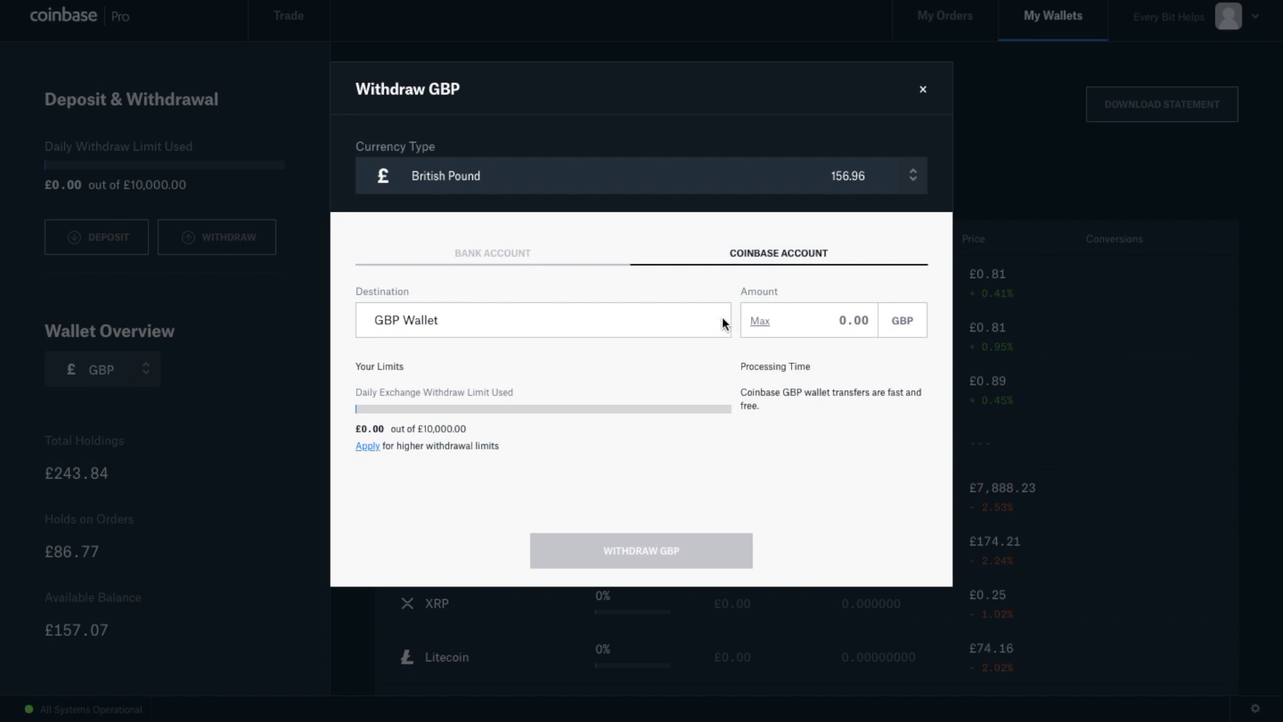
click(760, 322)
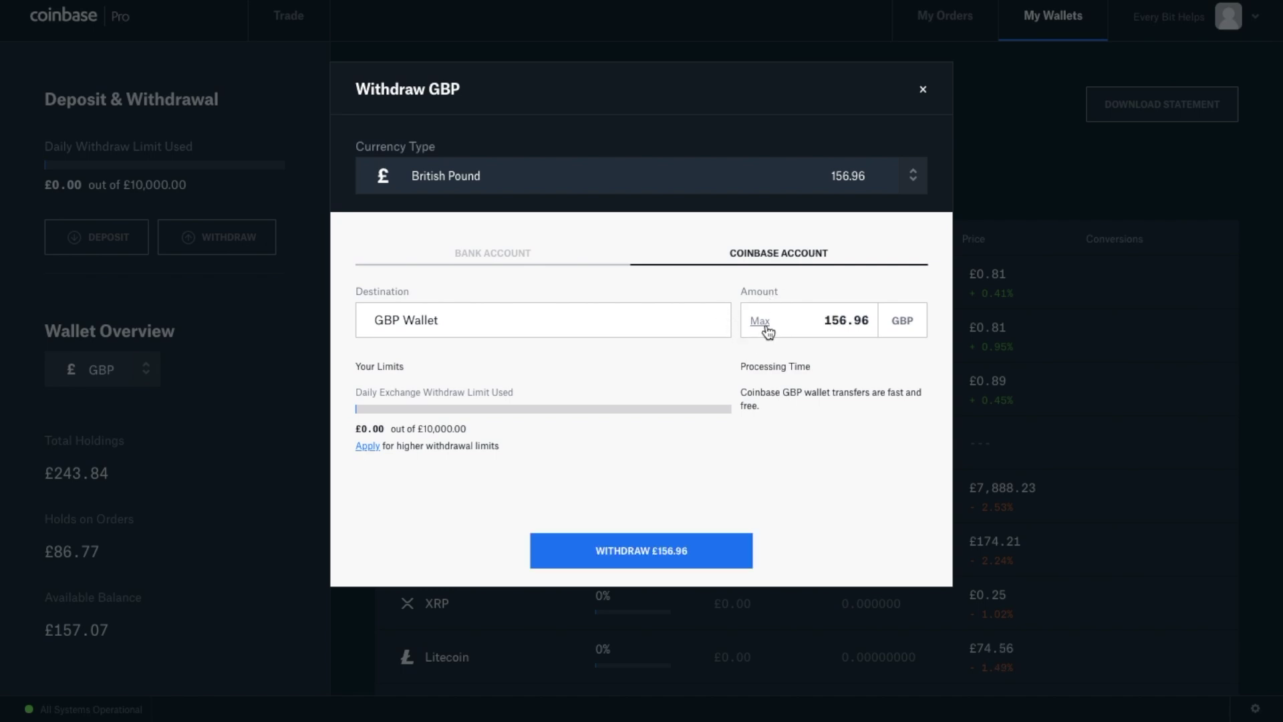